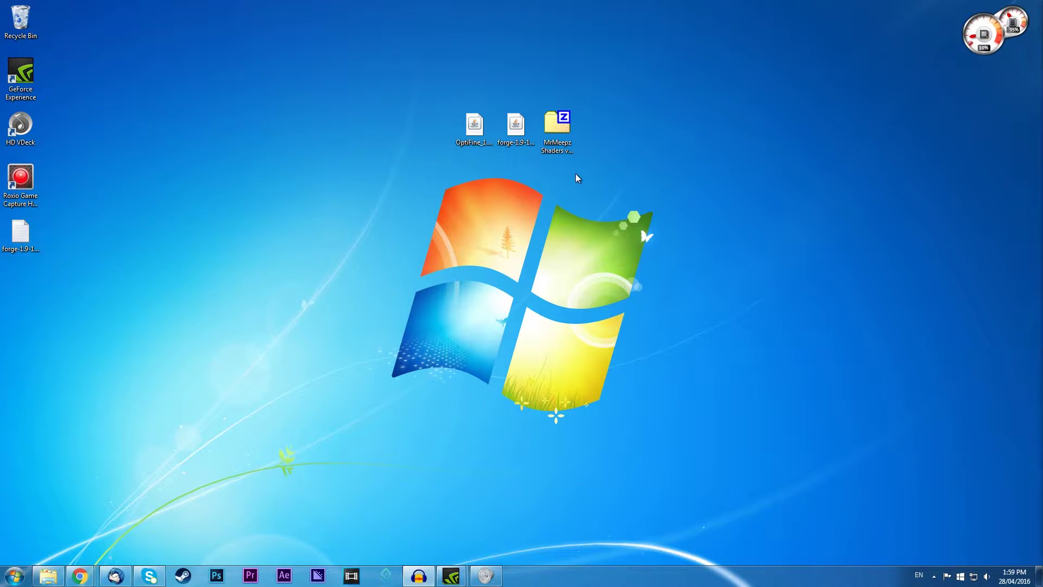
# - Launch the Minecraft launcher and open the current profile for editing
pyautogui.press('super')
pyautogui.write('minecraft')
pyautogui.press('Return')
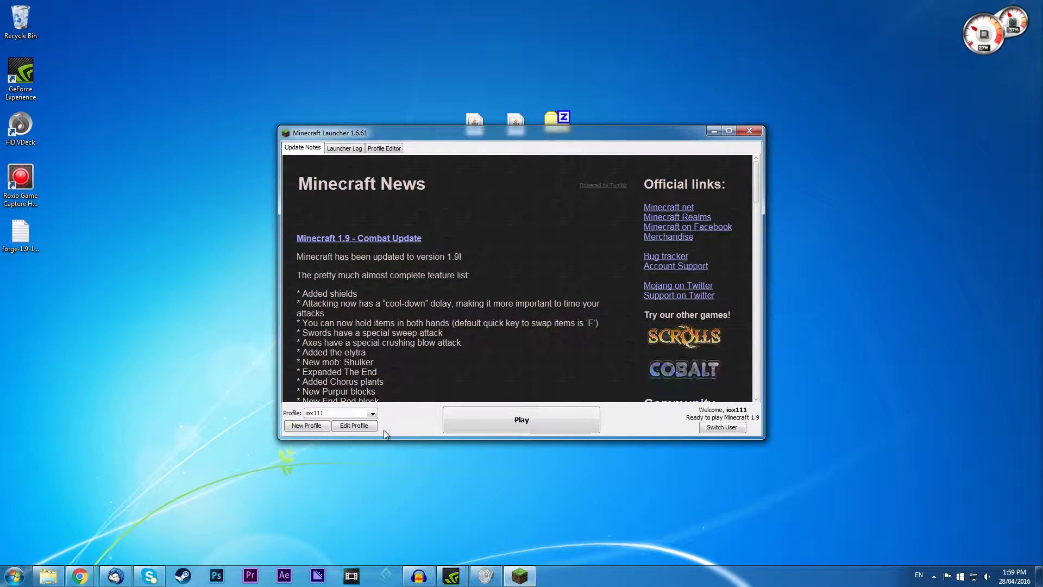
pyautogui.click(354, 425)
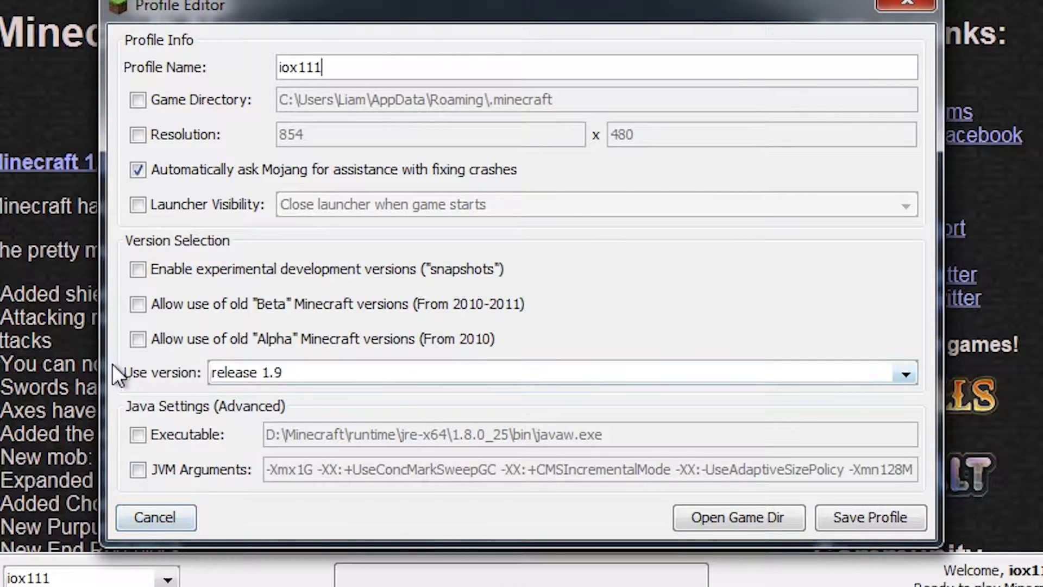
# - Save the profile with release 1.9 as its game version and close the launcher
pyautogui.click(264, 387)
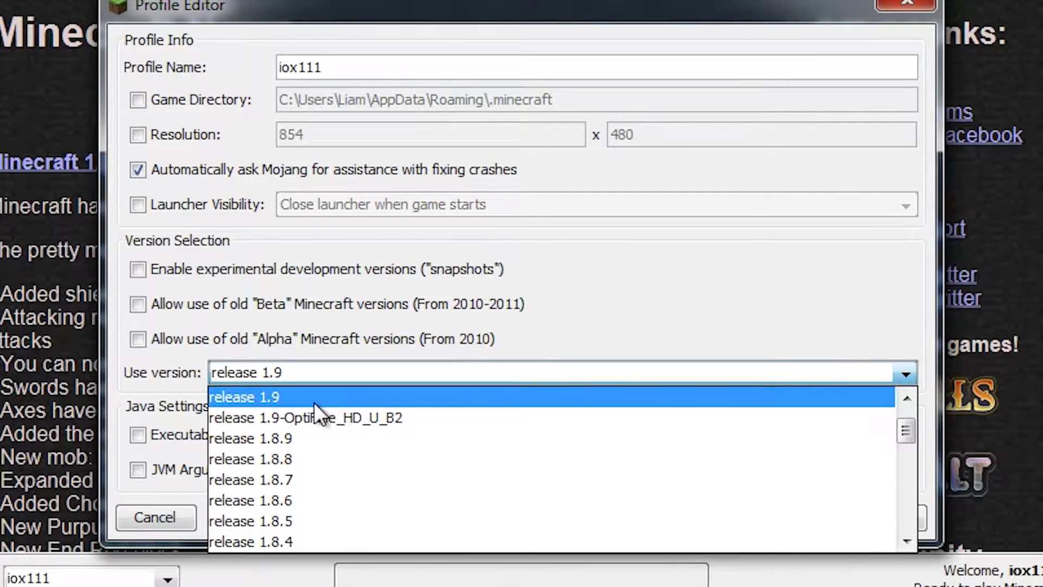
pyautogui.scroll(1, 320, 407)
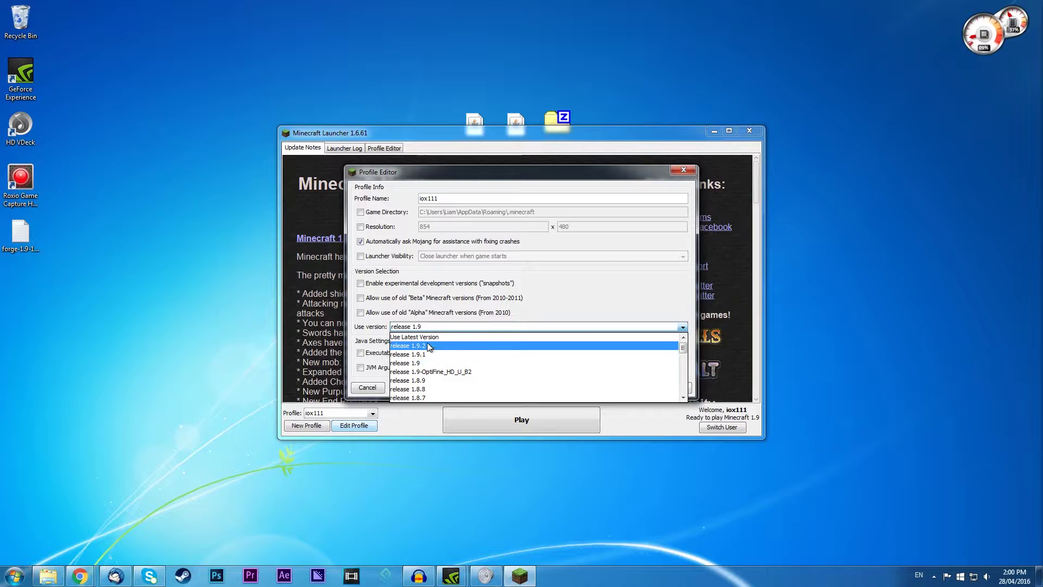
pyautogui.click(476, 320)
pyautogui.click(477, 325)
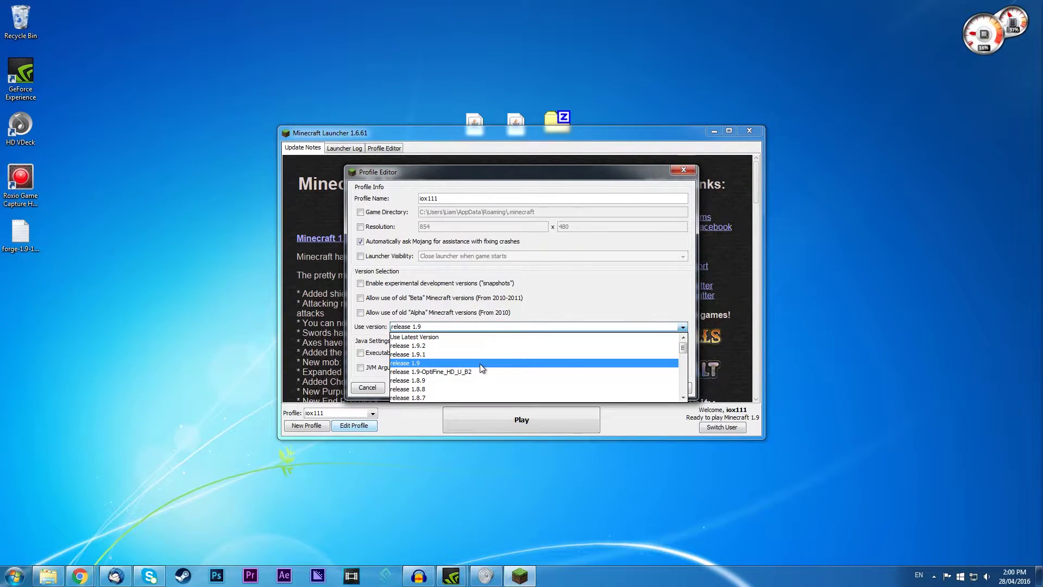
pyautogui.click(491, 183)
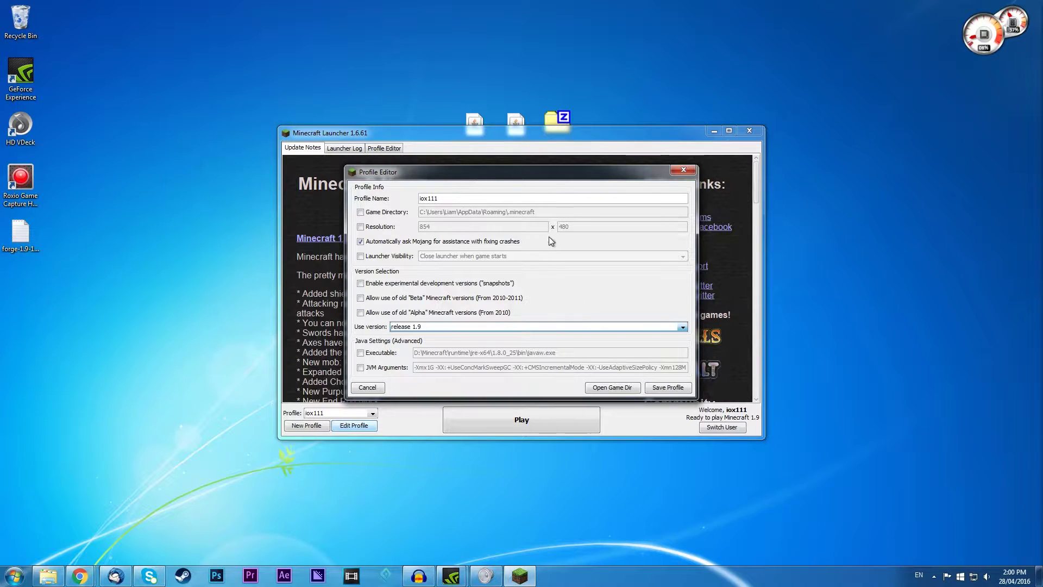
pyautogui.click(666, 388)
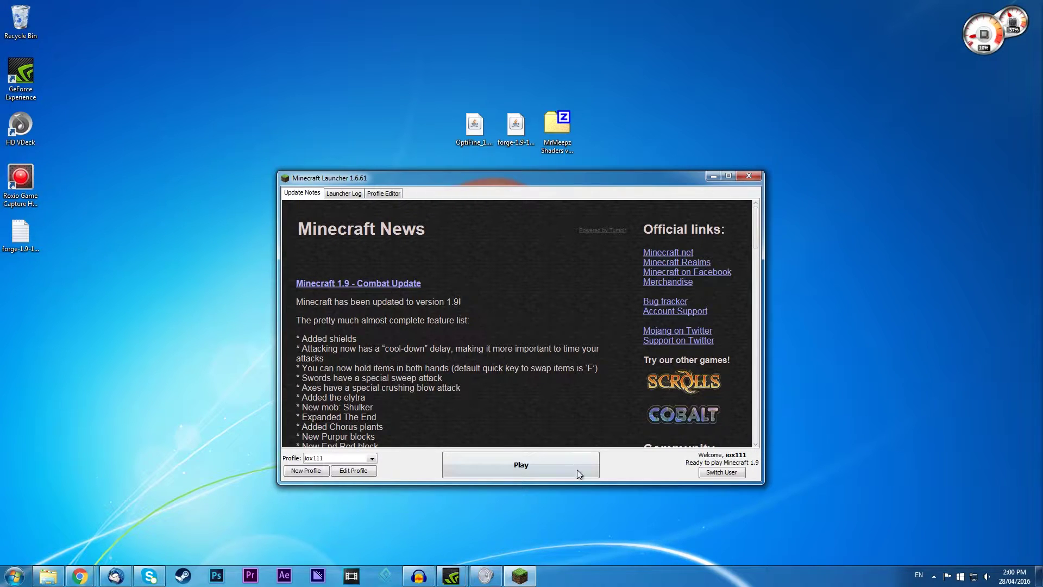
pyautogui.click(749, 175)
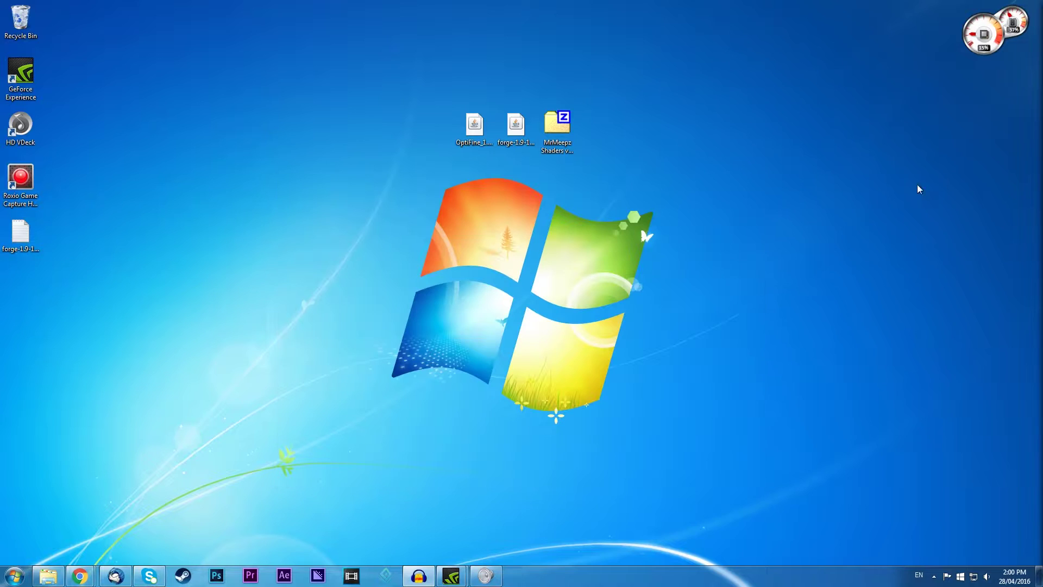
pyautogui.moveTo(440, 55); pyautogui.dragTo(610, 91)
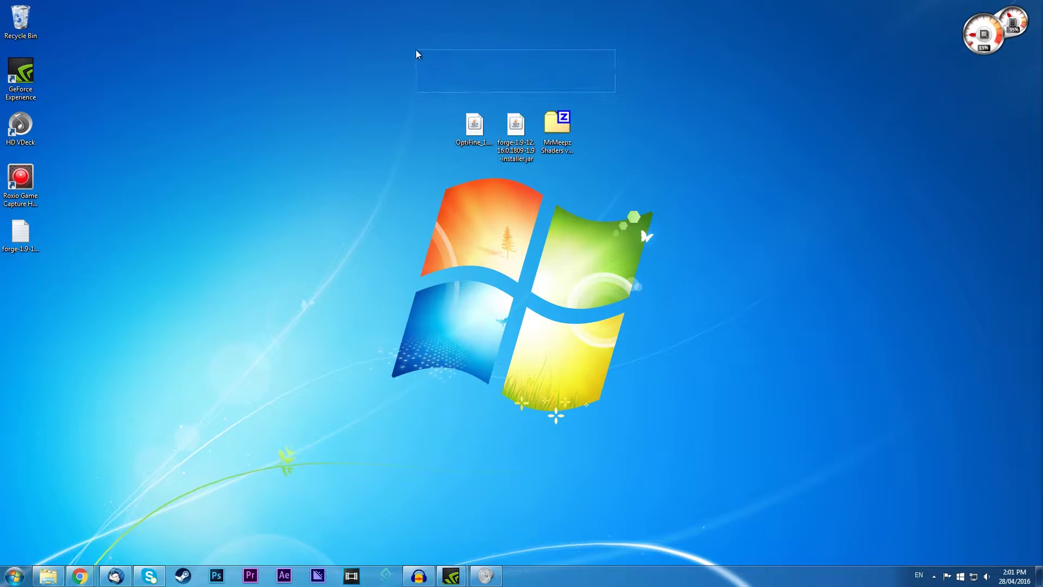
pyautogui.moveTo(416, 50); pyautogui.dragTo(566, 64)
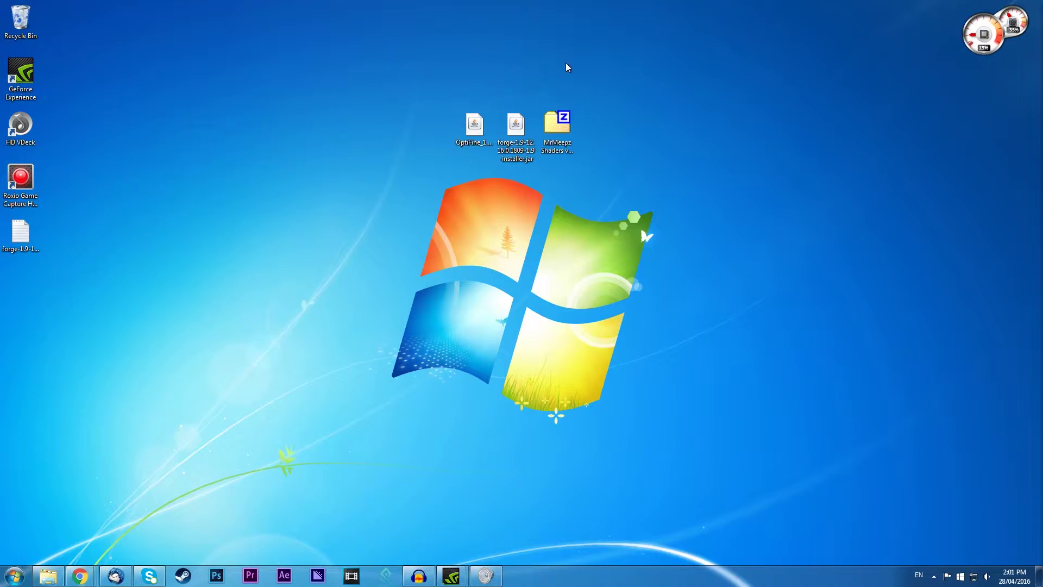
# - Run forge-1.9-12.16.0.1809-1.9-installer.jar from the desktop, examine its client install options, and close it without installing
pyautogui.click(519, 122)
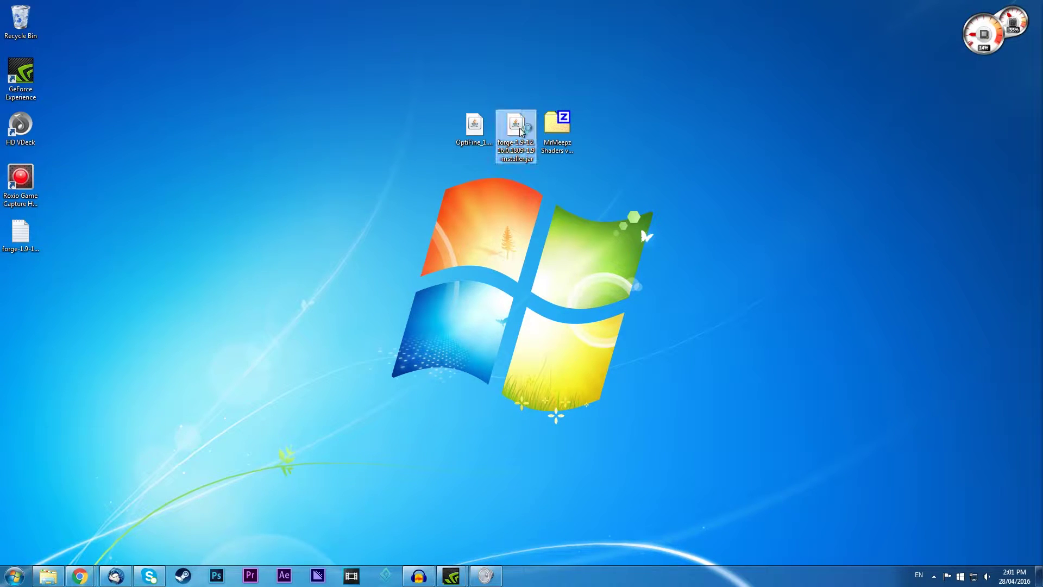
pyautogui.doubleClick(529, 117)
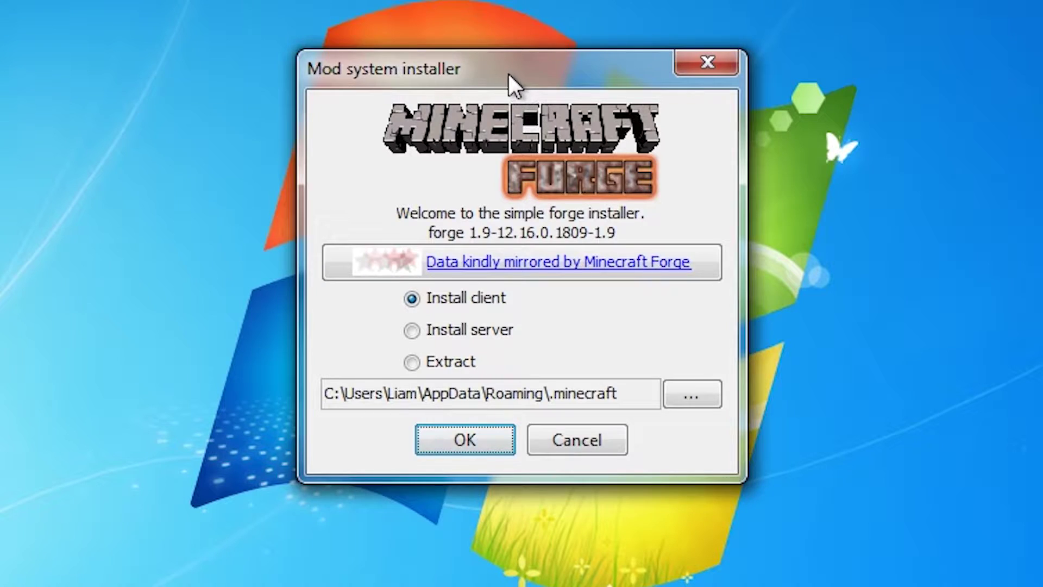
pyautogui.moveTo(509, 75); pyautogui.dragTo(548, 90)
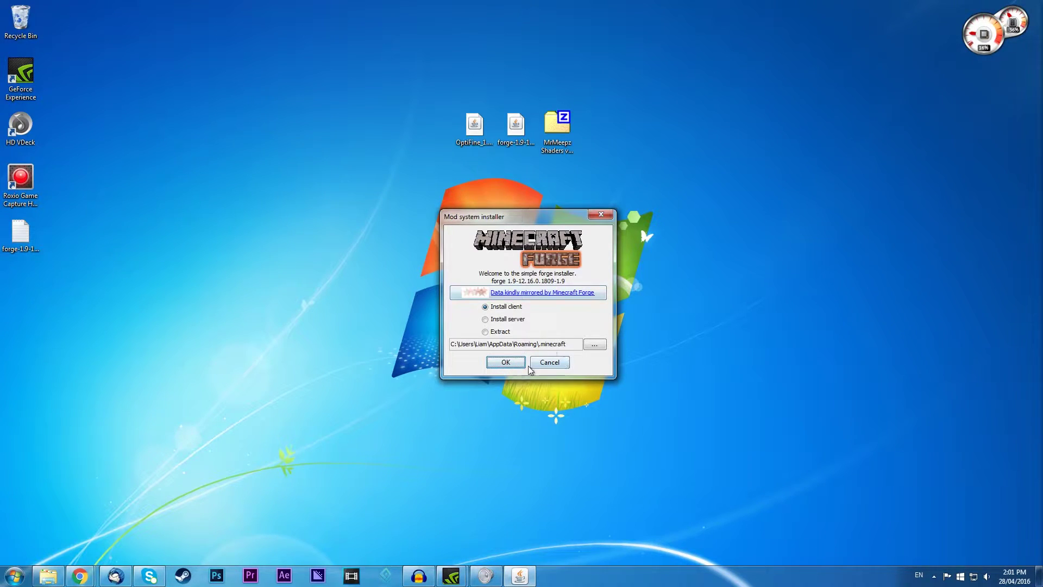
pyautogui.click(601, 214)
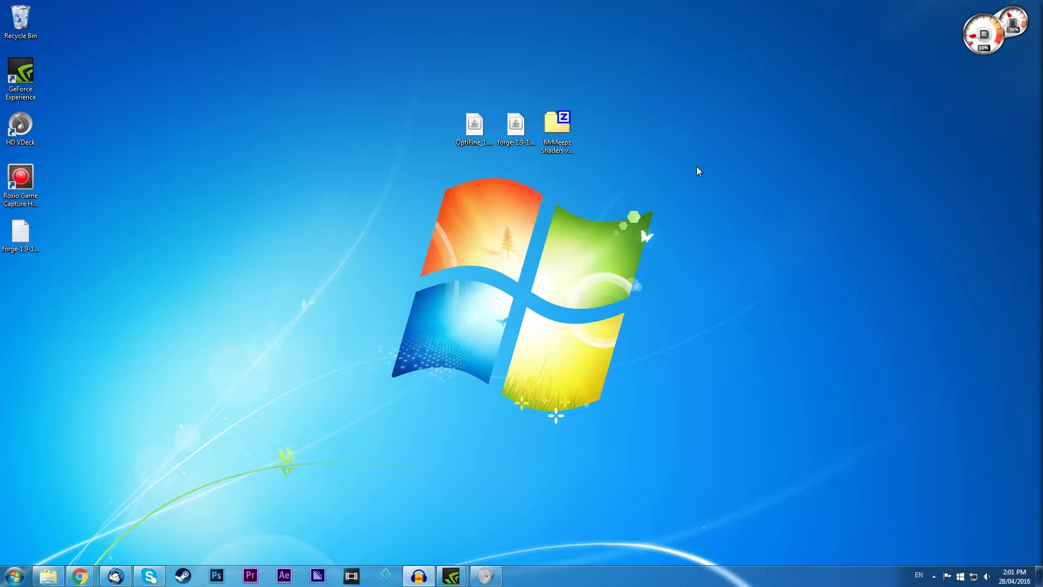
pyautogui.moveTo(696, 166); pyautogui.dragTo(438, 230)
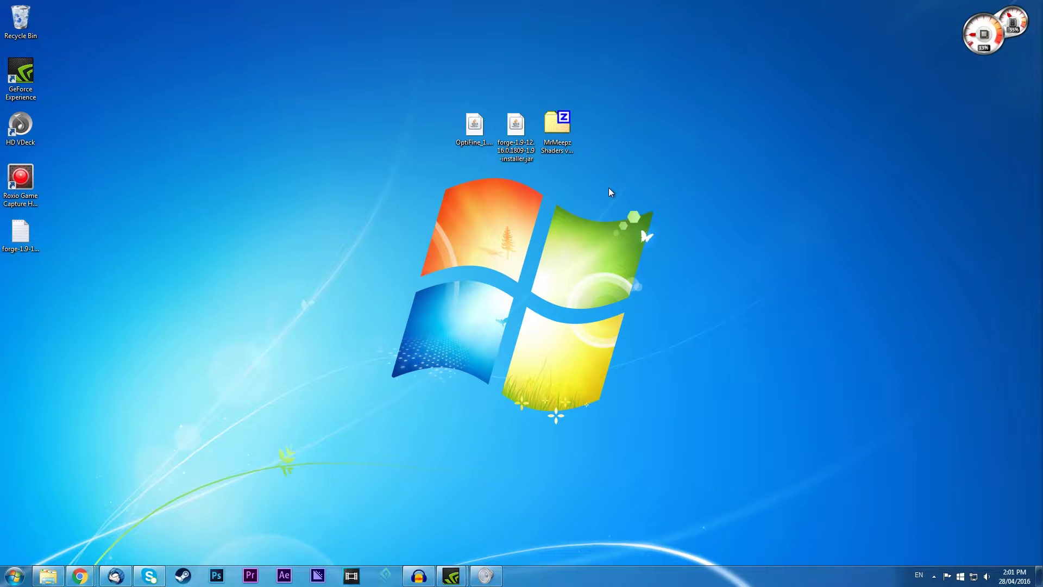
# - Start Minecraft from the launcher with the forge profile and quit the game from its main menu
pyautogui.press('super')
pyautogui.write('minecraft')
pyautogui.press('Return')
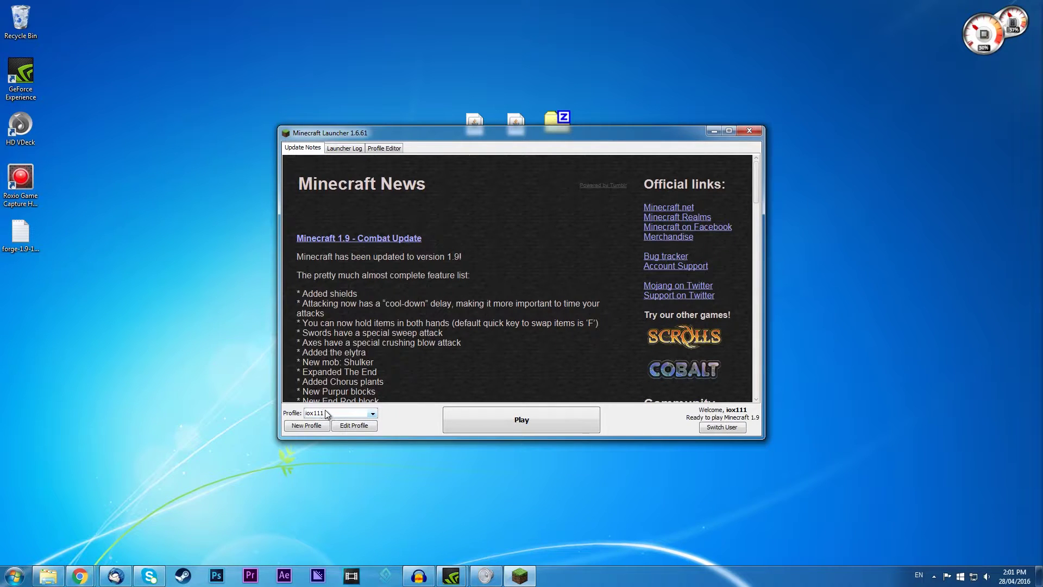
pyautogui.click(328, 415)
pyautogui.click(331, 432)
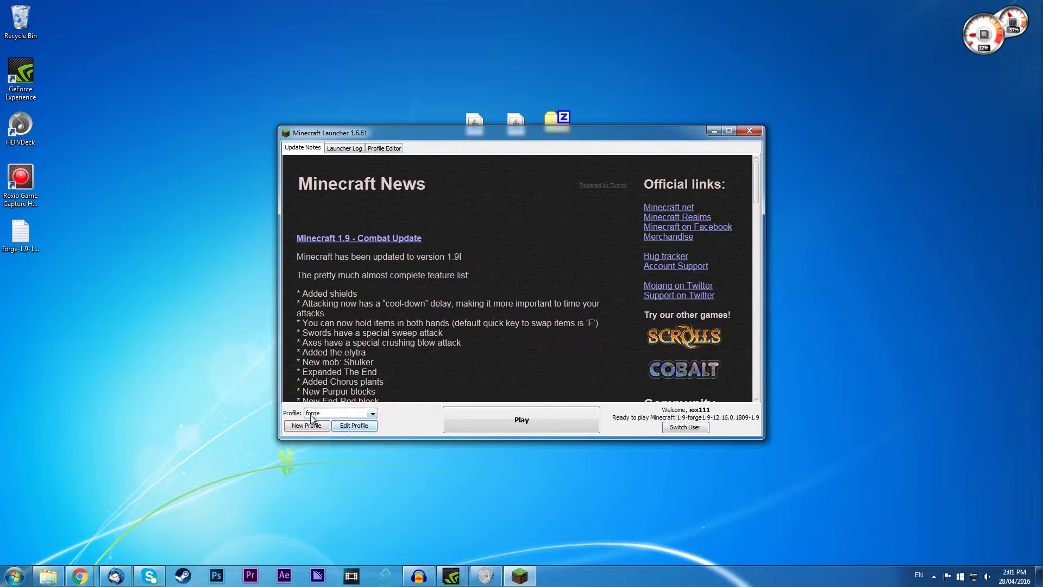
pyautogui.click(554, 423)
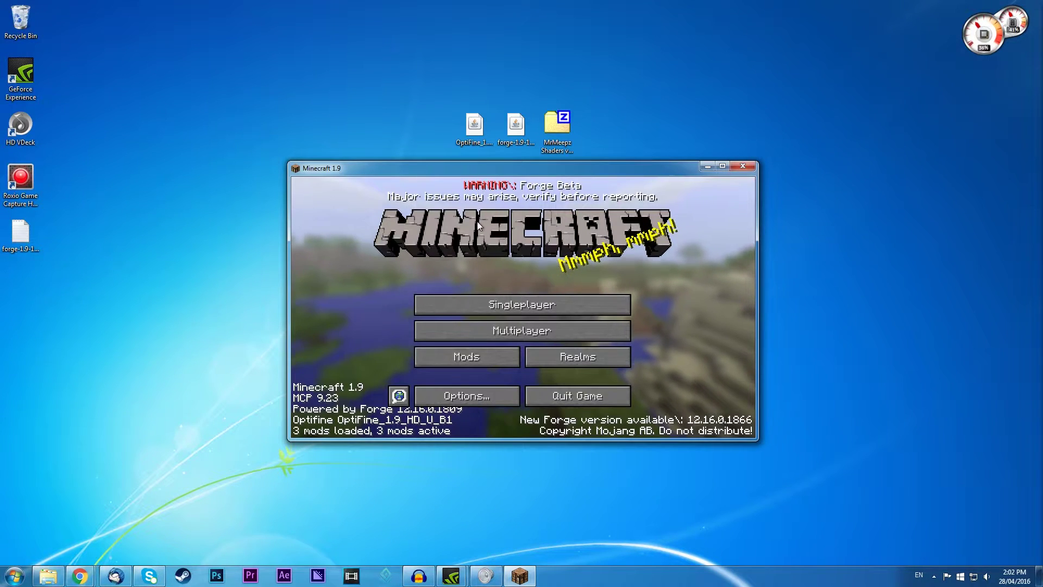
pyautogui.click(602, 396)
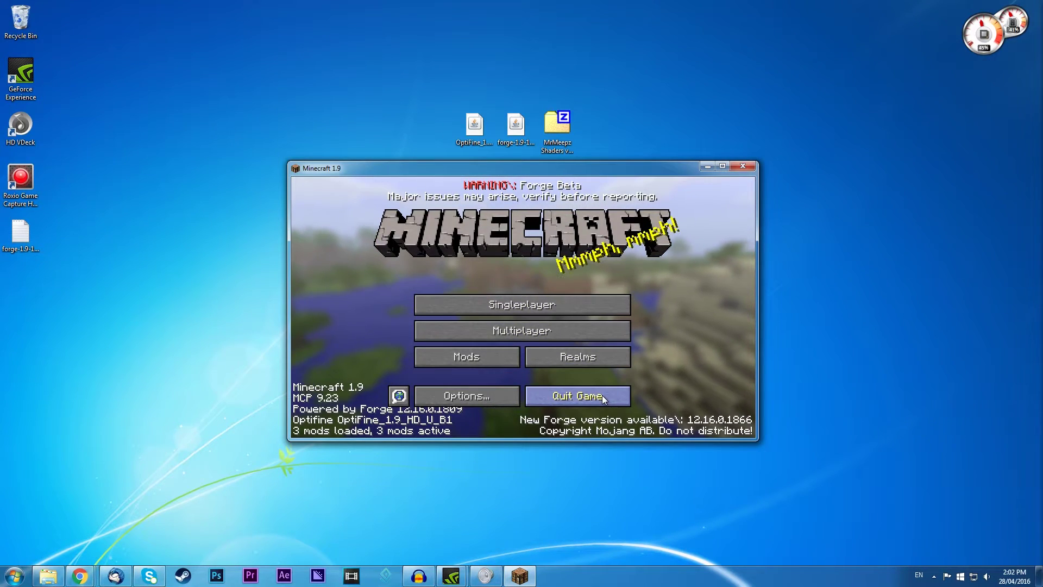
pyautogui.moveTo(407, 80); pyautogui.dragTo(497, 197)
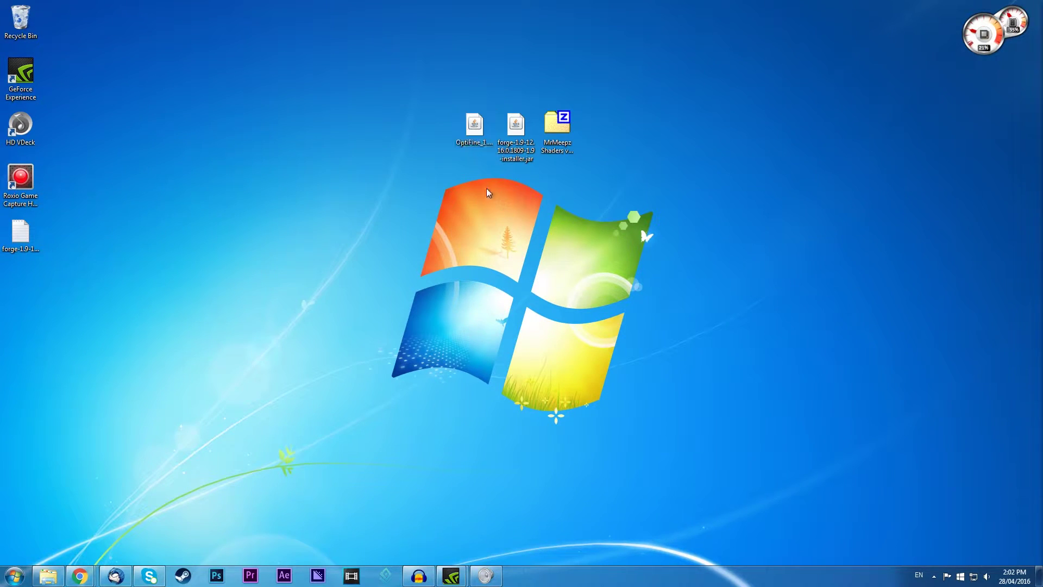
pyautogui.click(427, 89)
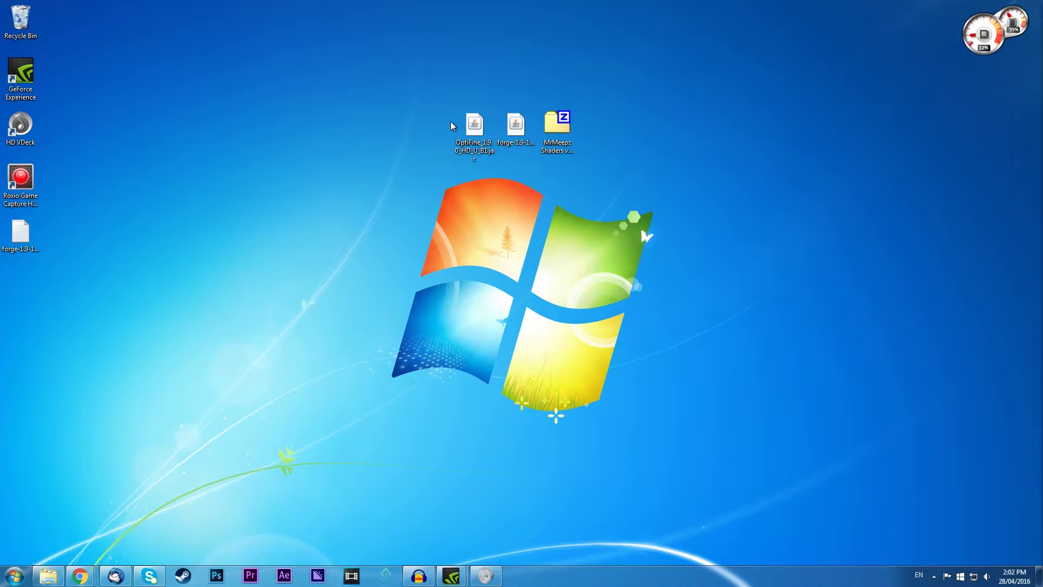
pyautogui.moveTo(410, 86); pyautogui.dragTo(495, 196)
pyautogui.click(377, 96)
pyautogui.click(54, 576)
pyautogui.click(53, 577)
pyautogui.rightClick(52, 576)
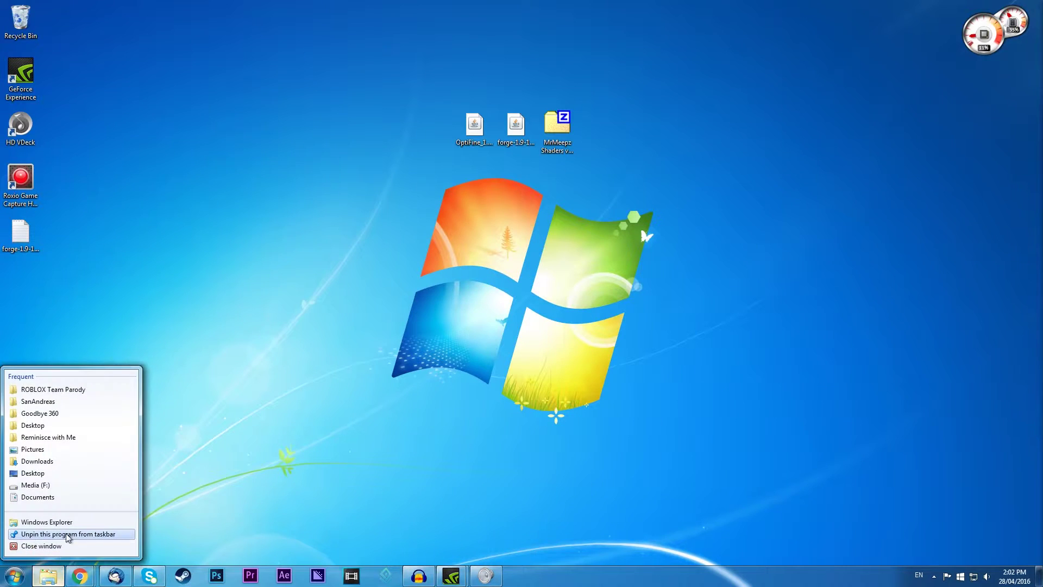
pyautogui.click(58, 579)
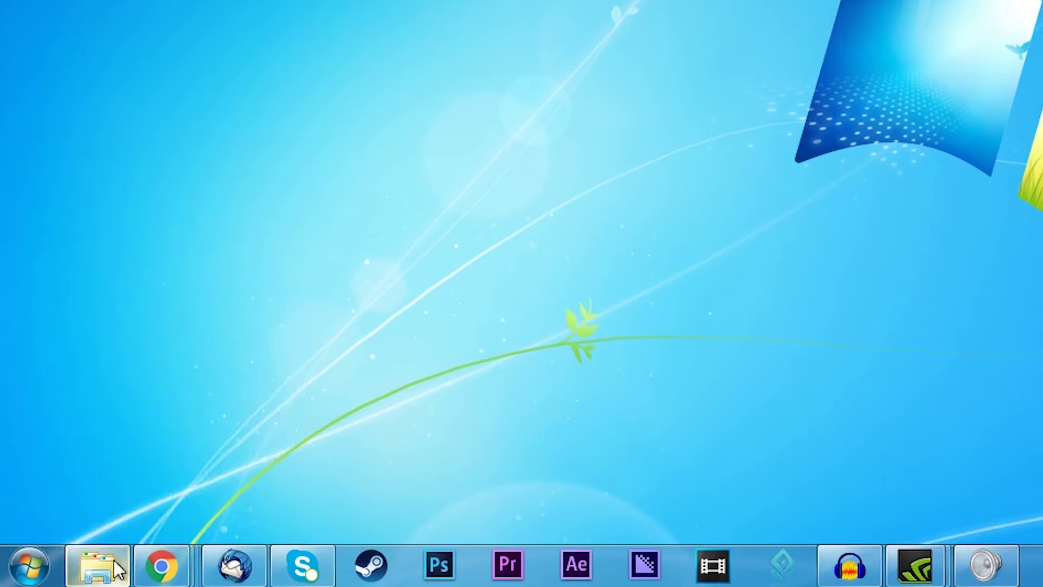
# - Find the Roaming folder with %appdata% and open the .minecraft folder inside it
pyautogui.click(30, 565)
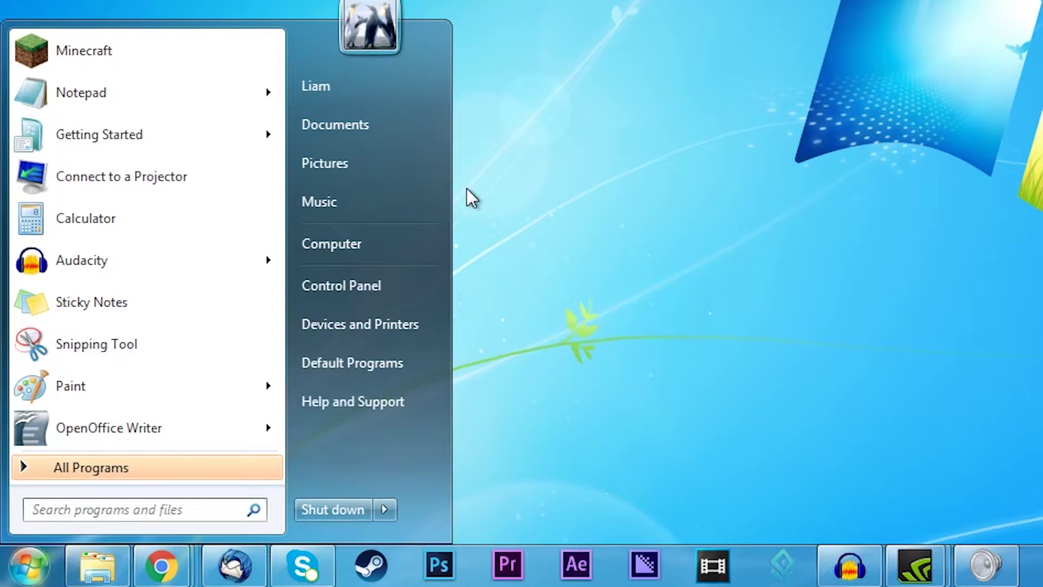
pyautogui.write('%appdata')
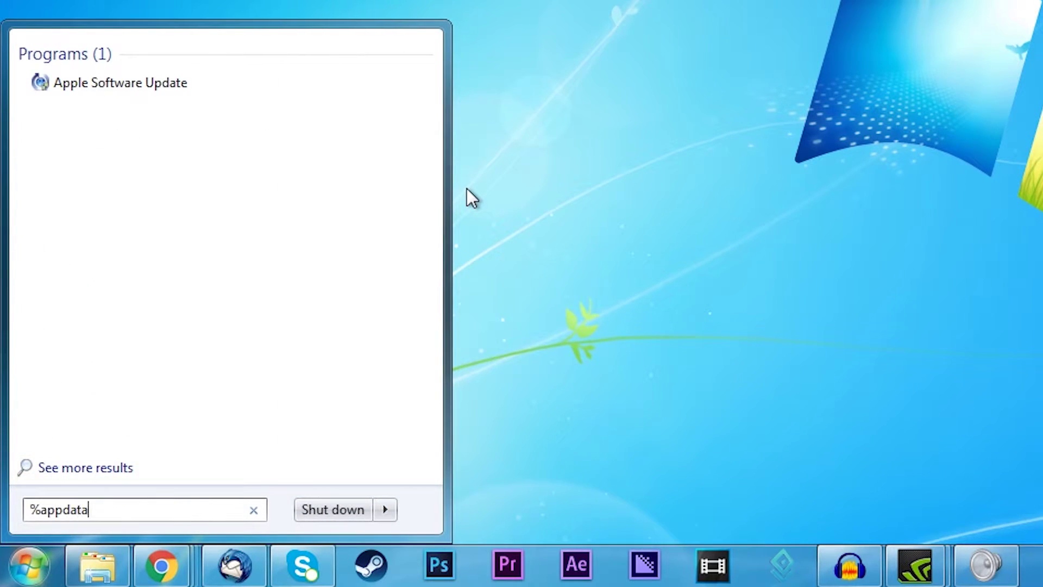
pyautogui.write('%')
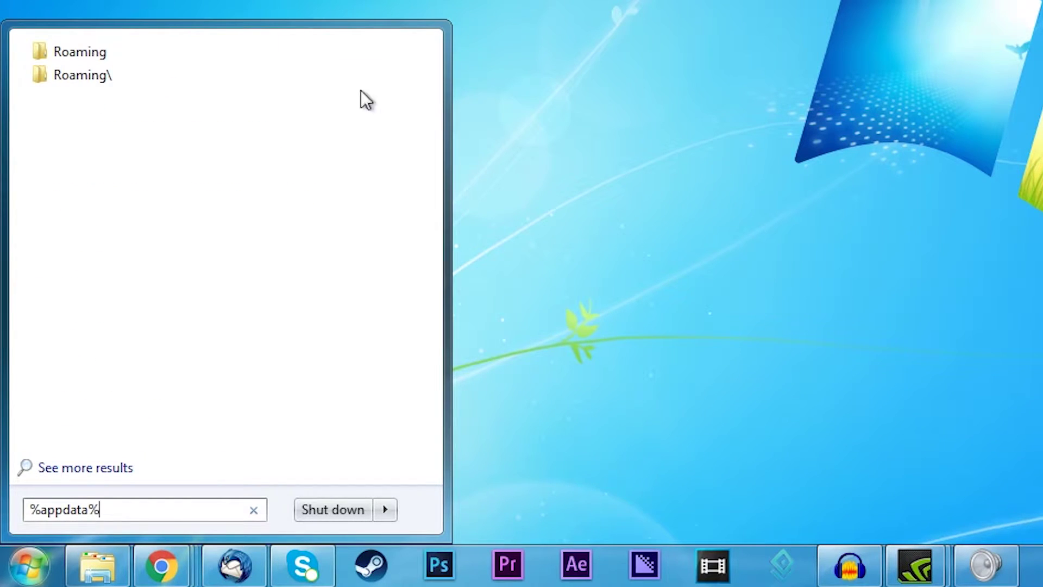
pyautogui.click(162, 51)
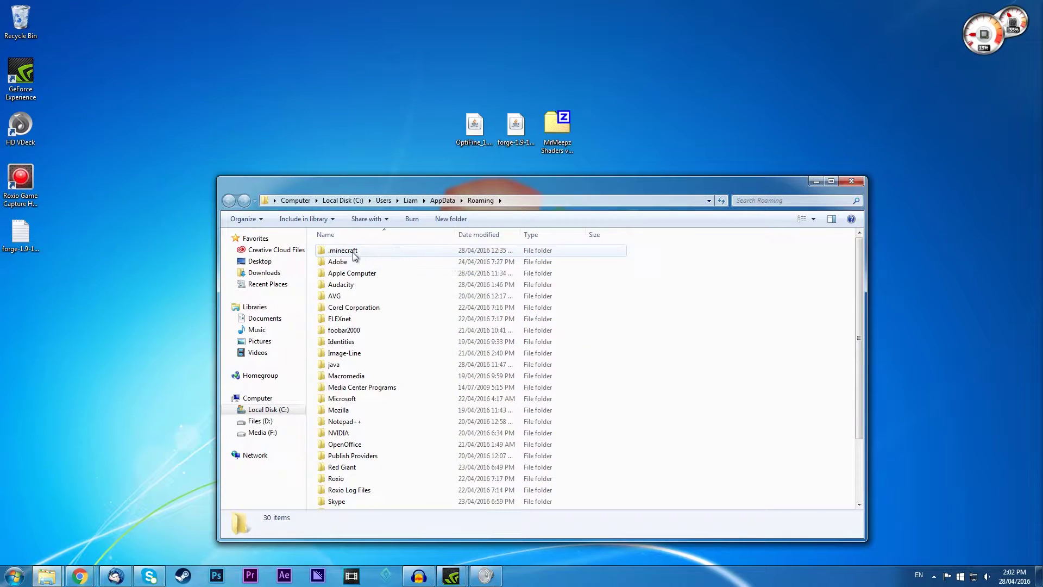
pyautogui.doubleClick(353, 252)
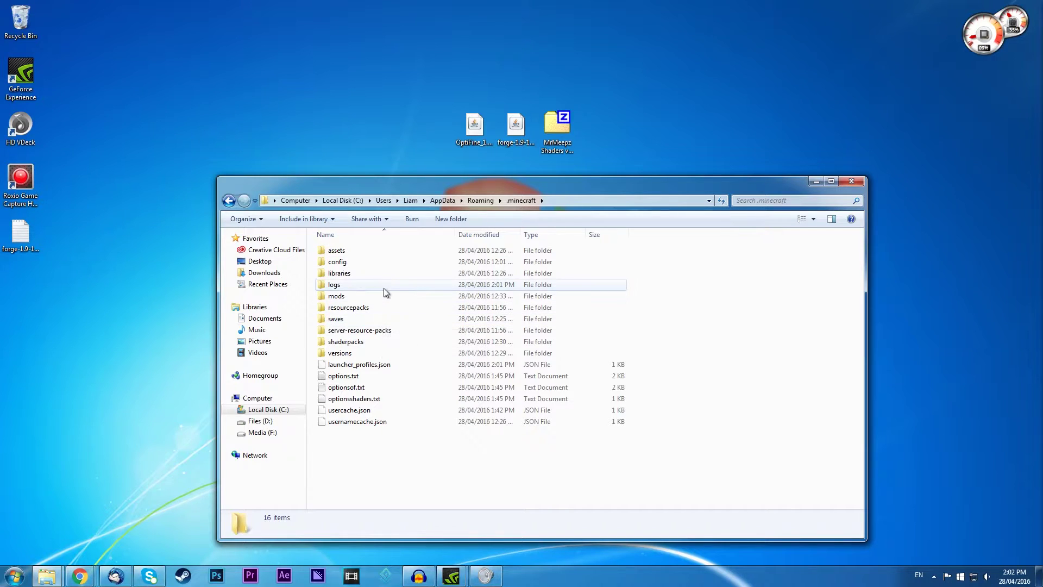
# - Open the mods folder inside .minecraft and reposition its window below the desktop files
pyautogui.click(351, 297)
pyautogui.click(359, 341)
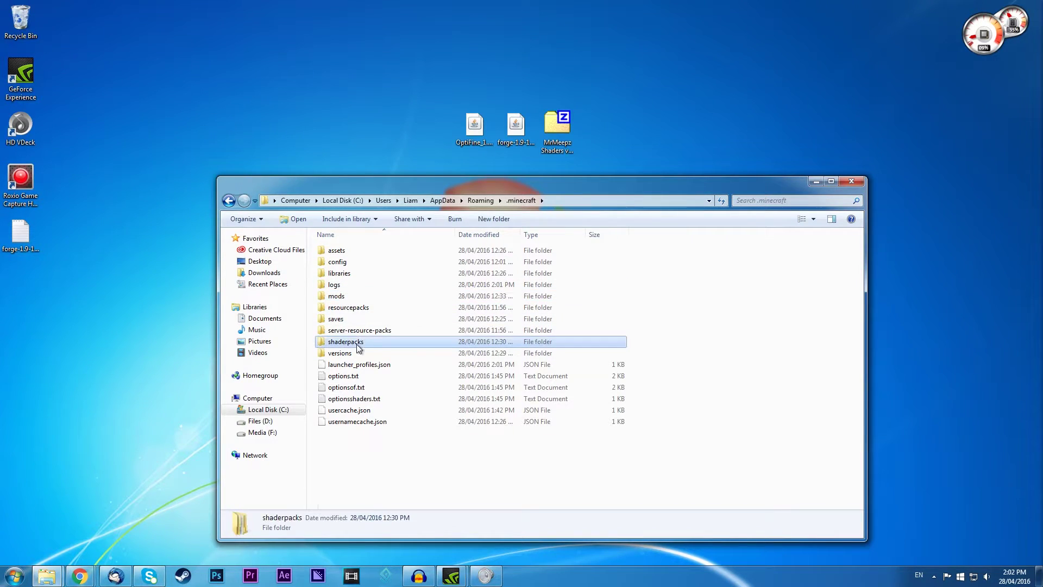
pyautogui.moveTo(362, 343); pyautogui.dragTo(364, 295)
pyautogui.doubleClick(359, 295)
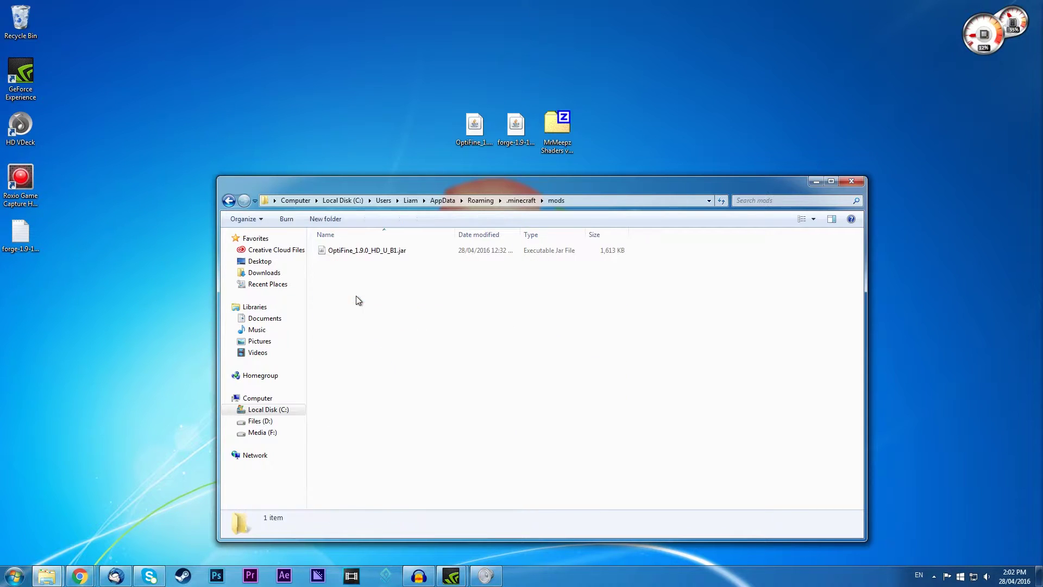
pyautogui.moveTo(487, 181); pyautogui.dragTo(450, 188)
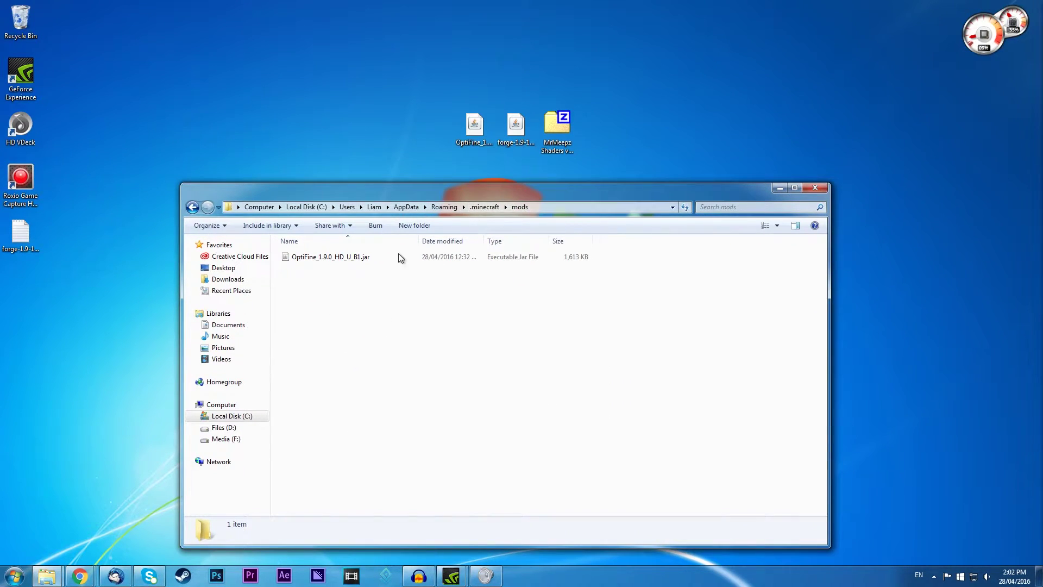
# - Copy OptiFine_1.9.0_HD_U_B1.jar from the desktop and bring up the paste option in the mods folder
pyautogui.click(474, 128)
pyautogui.rightClick(476, 136)
pyautogui.click(361, 145)
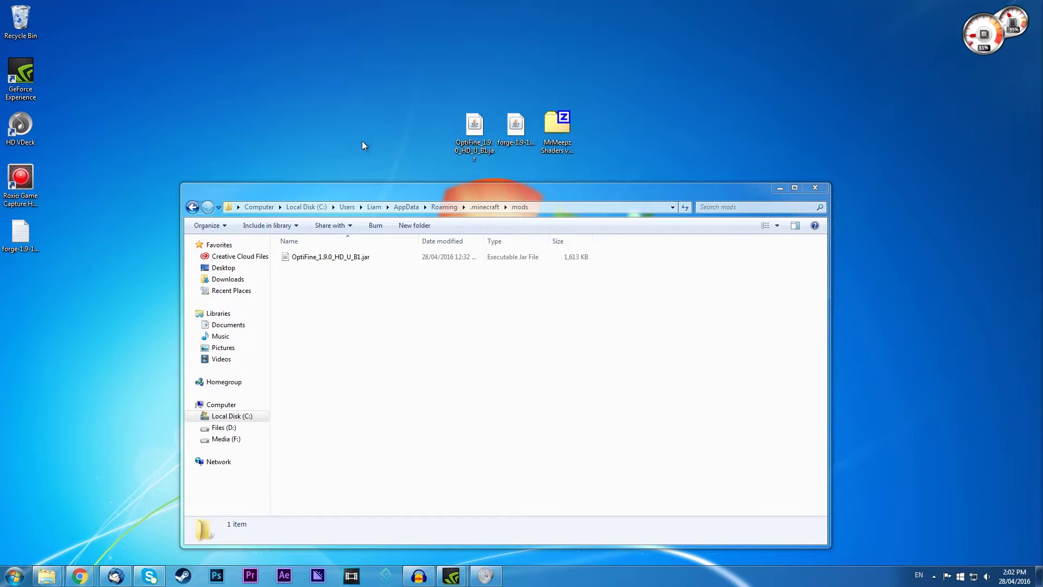
pyautogui.click(380, 267)
pyautogui.click(475, 127)
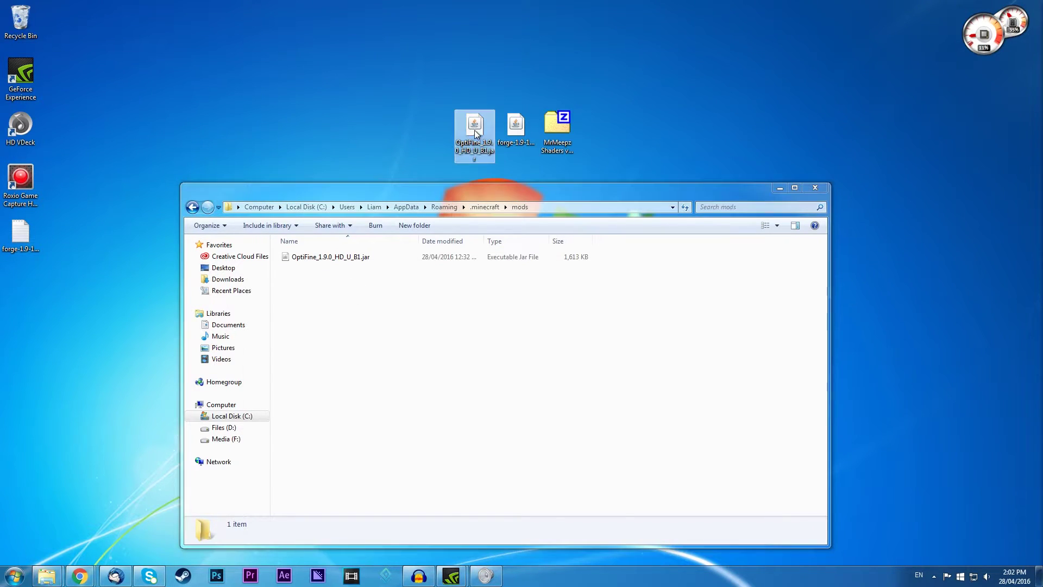
pyautogui.rightClick(483, 125)
pyautogui.click(516, 277)
pyautogui.rightClick(365, 310)
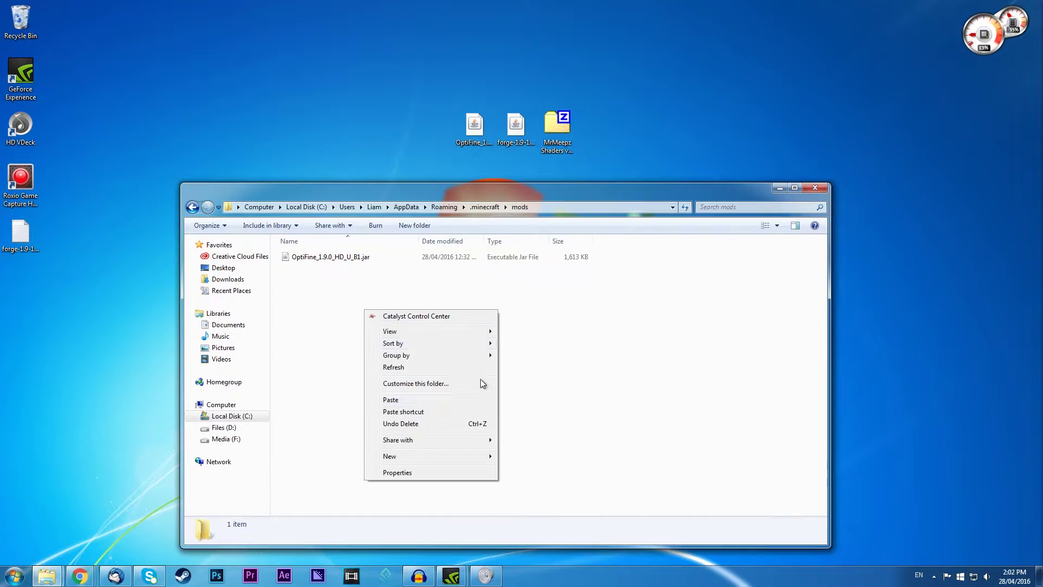
pyautogui.moveTo(503, 188); pyautogui.dragTo(532, 174)
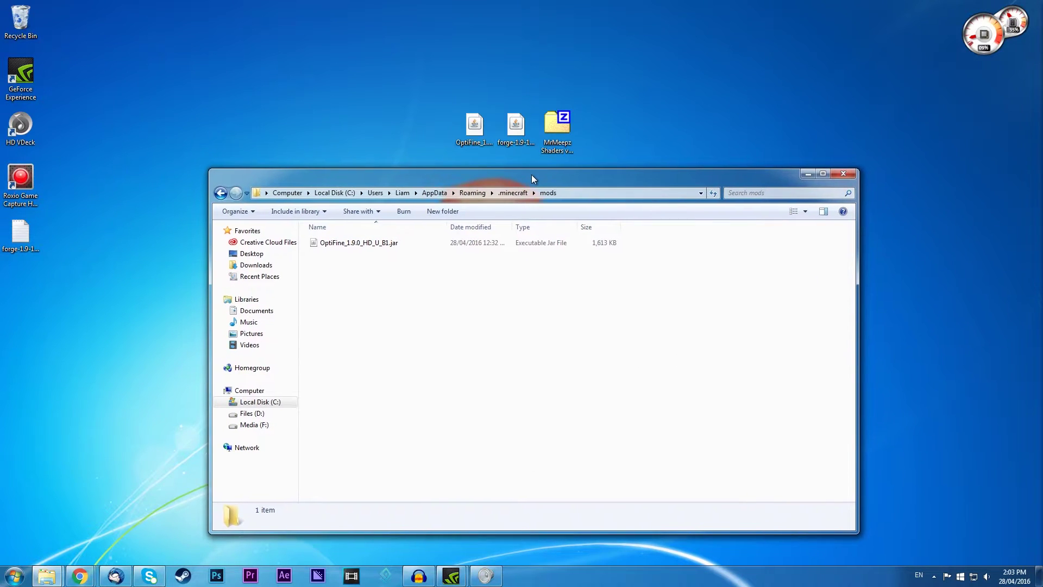
# - Close the mods folder and start Minecraft from its launcher with the forge profile
pyautogui.click(845, 174)
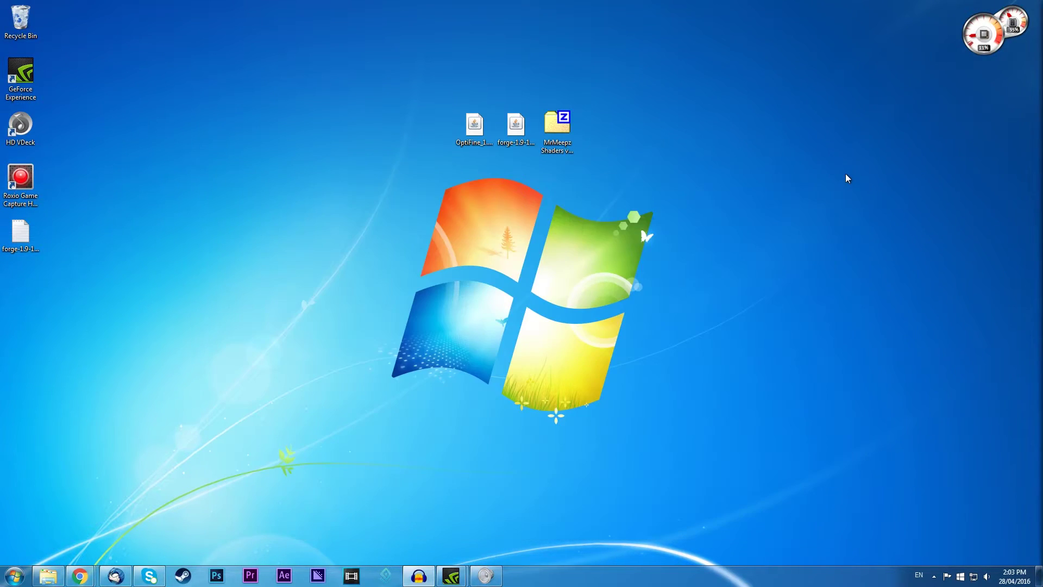
pyautogui.press('super')
pyautogui.write('minecraft')
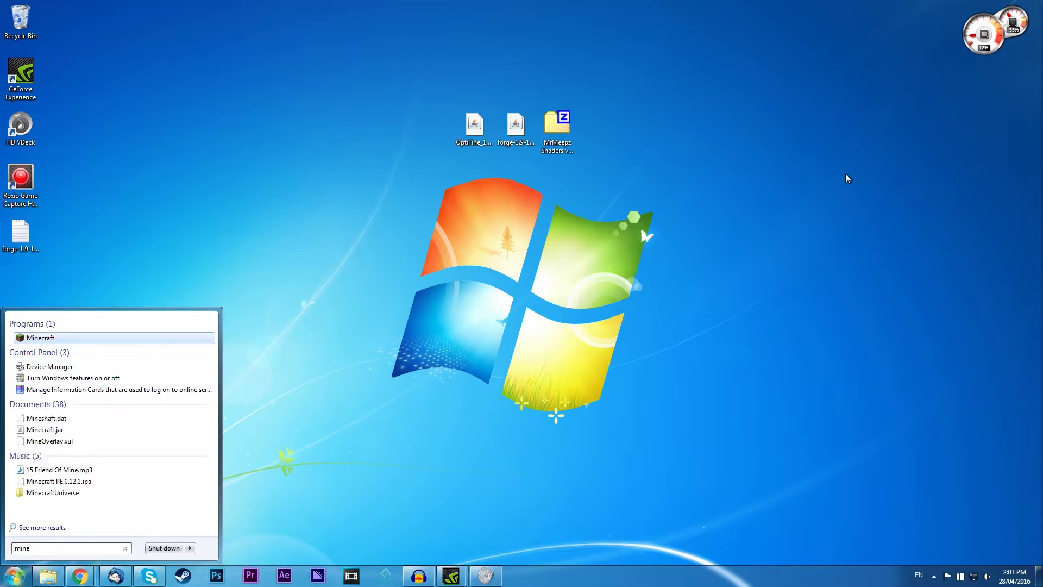
pyautogui.press('Return')
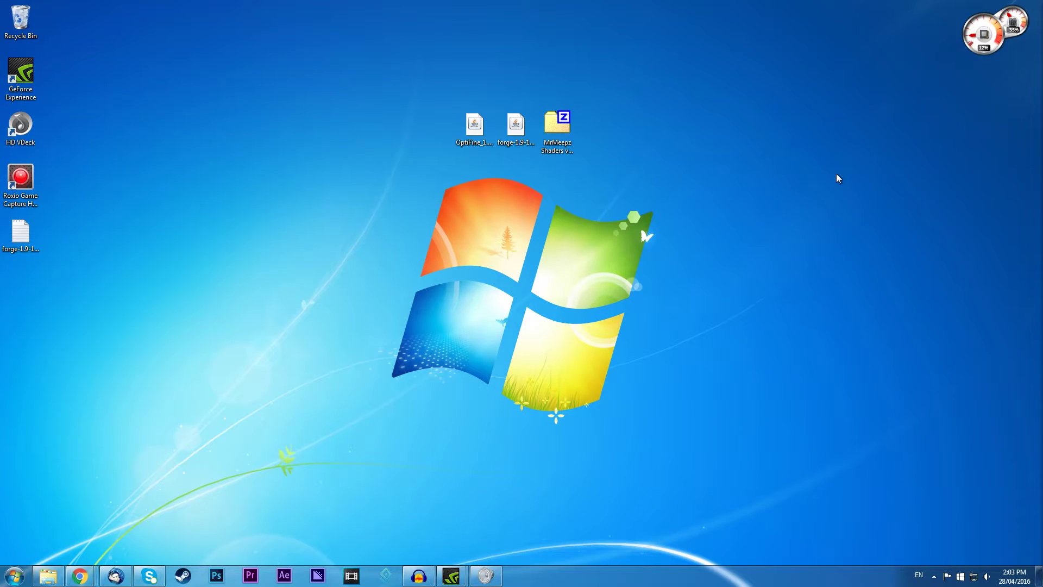
pyautogui.click(338, 416)
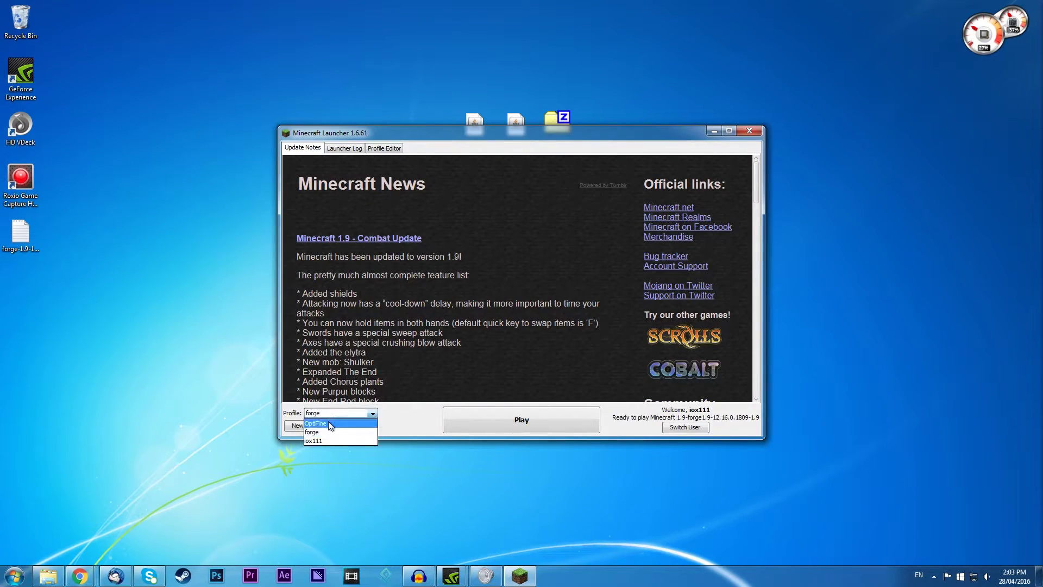
pyautogui.click(332, 430)
pyautogui.click(501, 421)
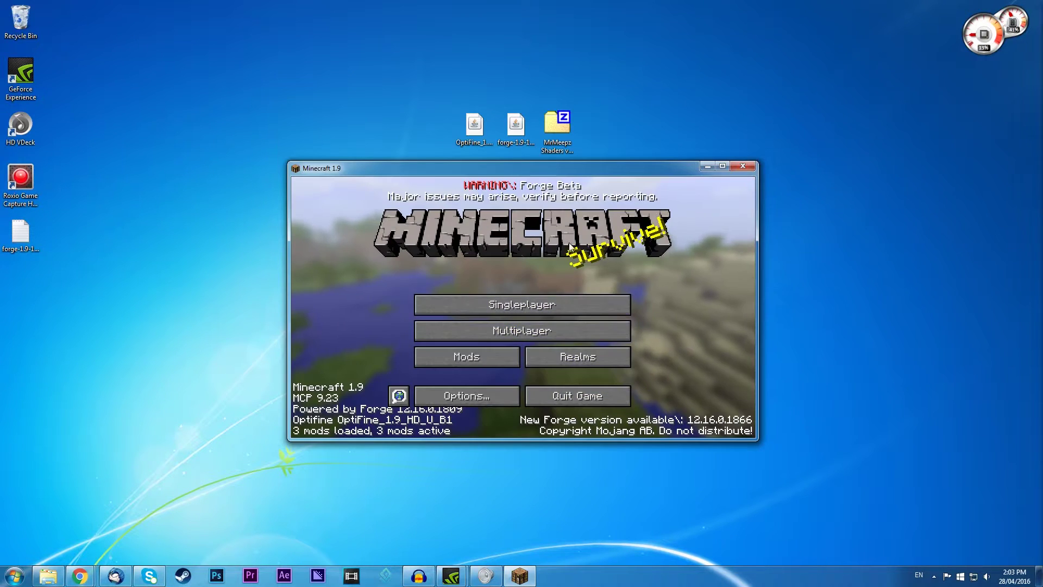
# - Check the game's video settings for the OptiFine options, return to the title screen and quit the game
pyautogui.click(487, 395)
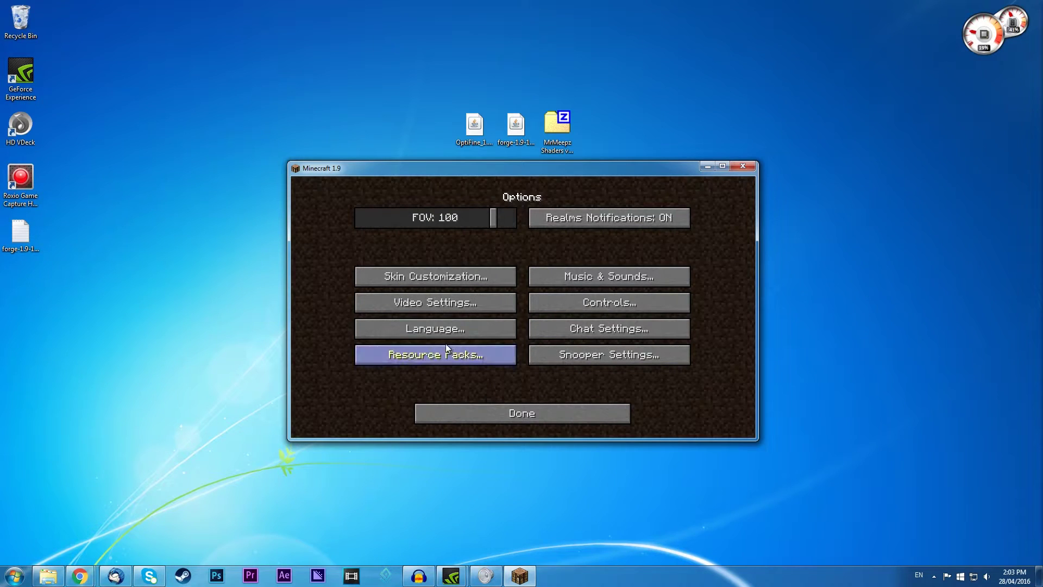
pyautogui.click(475, 299)
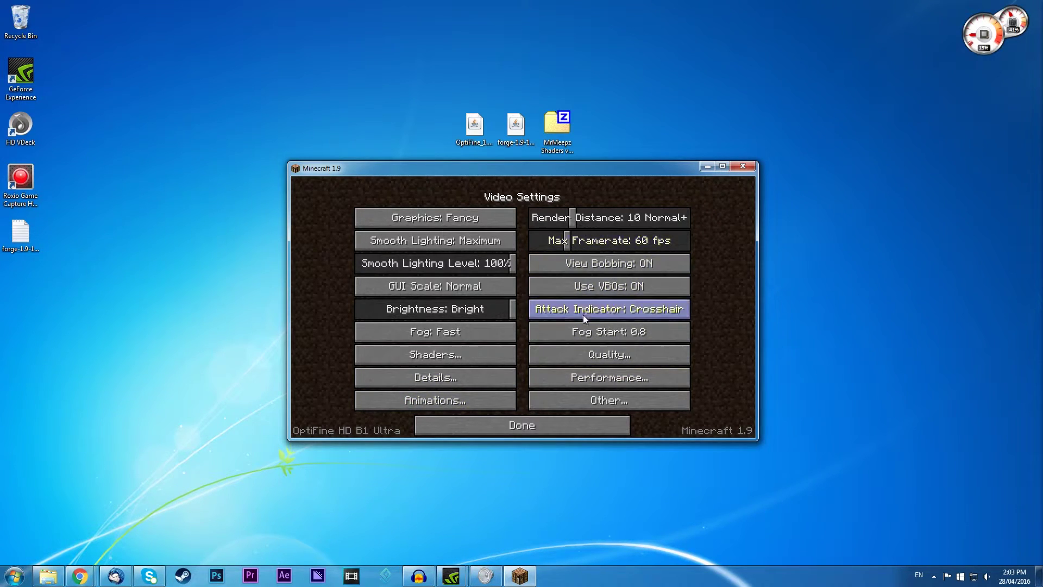
pyautogui.press('Escape')
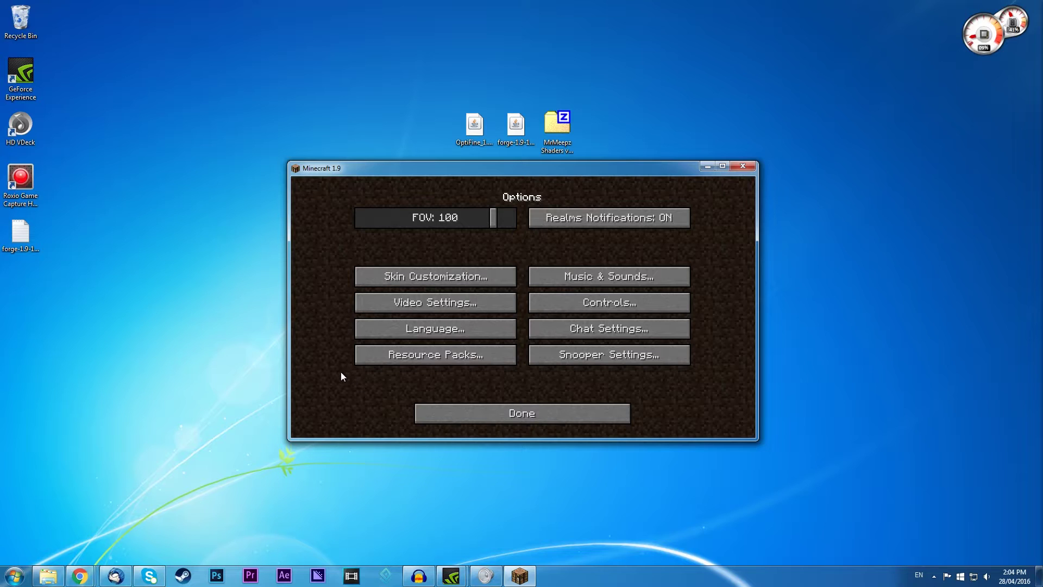
pyautogui.click(531, 409)
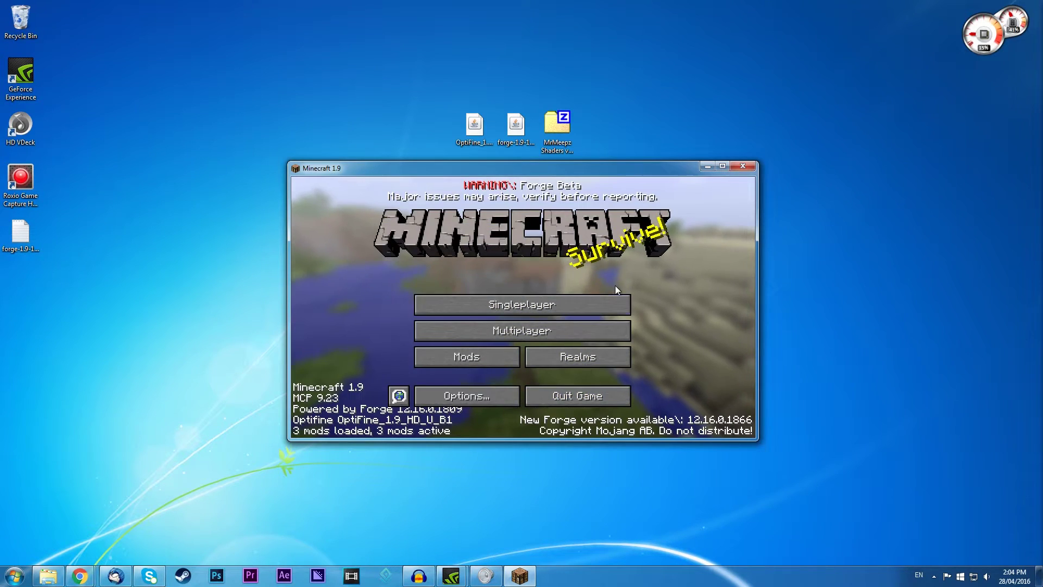
pyautogui.click(583, 400)
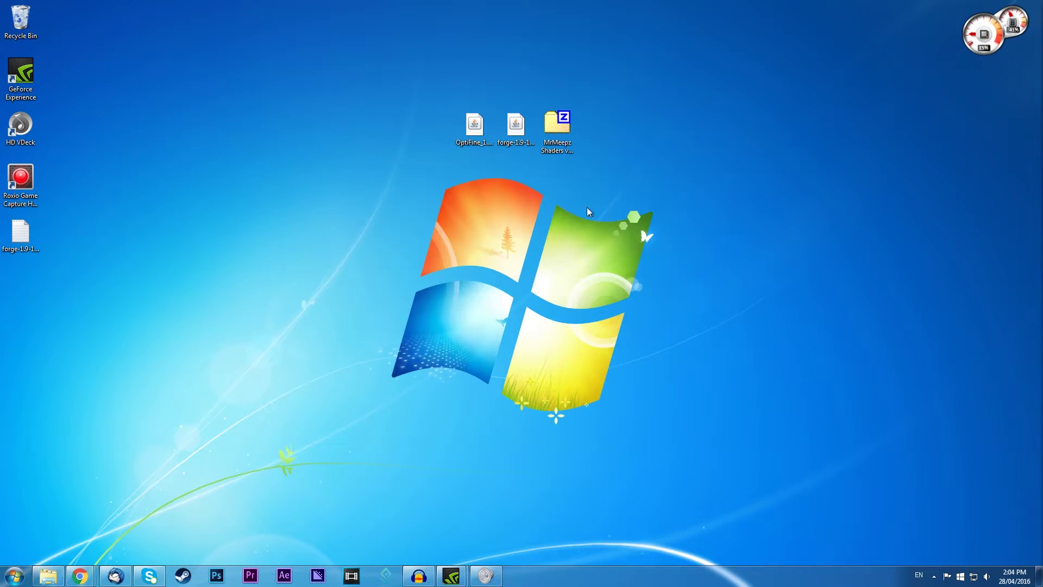
pyautogui.click(557, 128)
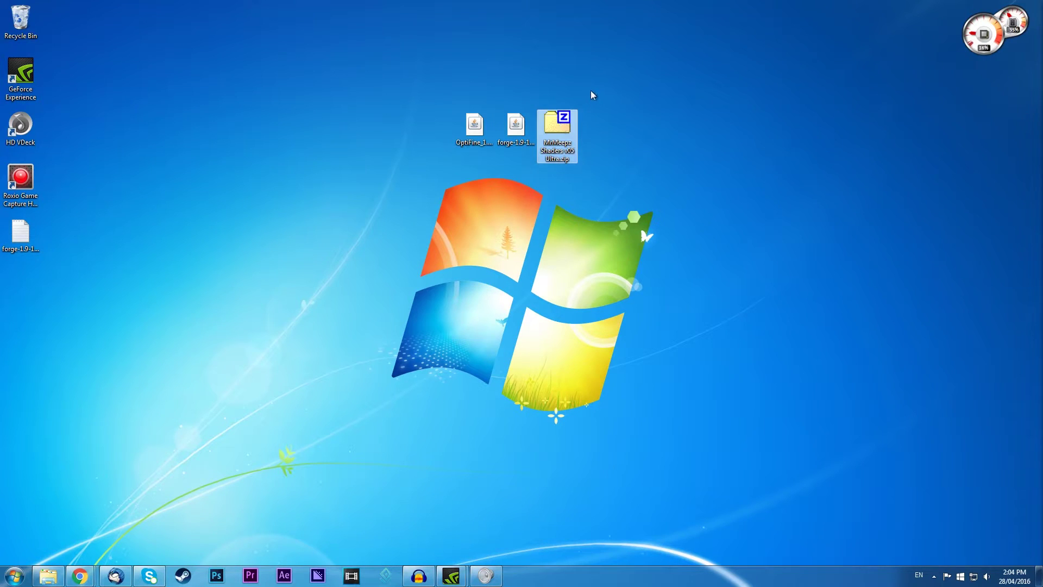
pyautogui.moveTo(562, 158); pyautogui.dragTo(535, 187)
pyautogui.click(571, 264)
pyautogui.click(48, 577)
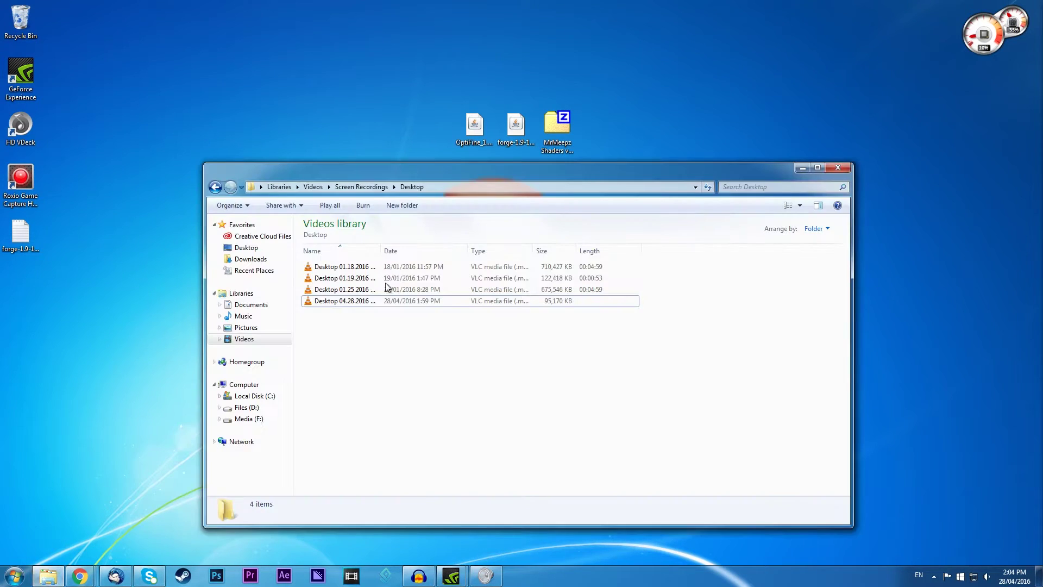
pyautogui.click(48, 580)
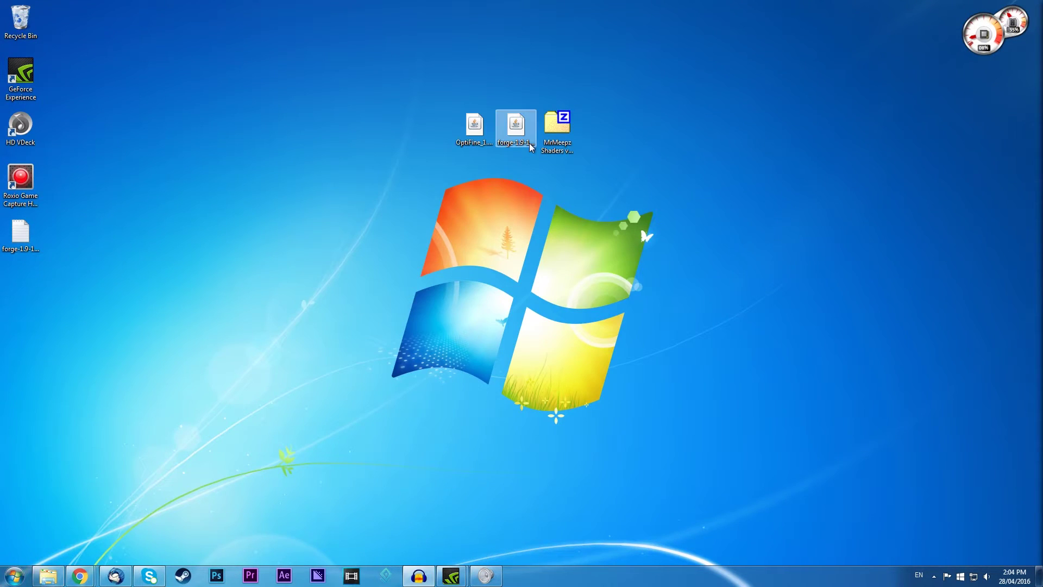
# - Open the shaderpacks folder inside .minecraft, check it for MrMeepz Shaders v05 Ultra.zip from the desktop, and close the folder
pyautogui.hotkey('alt', 'Tab')
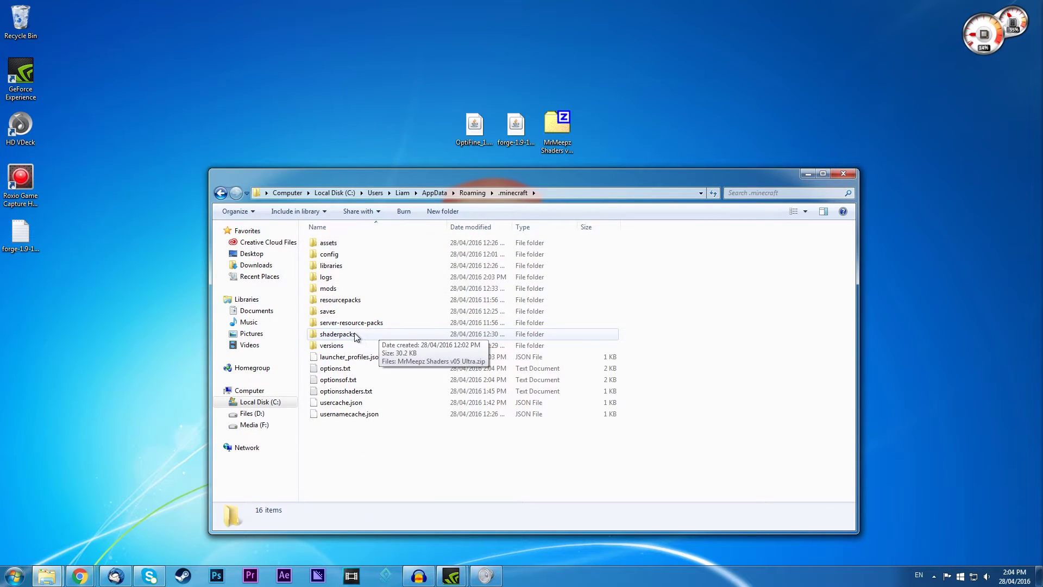
pyautogui.doubleClick(337, 335)
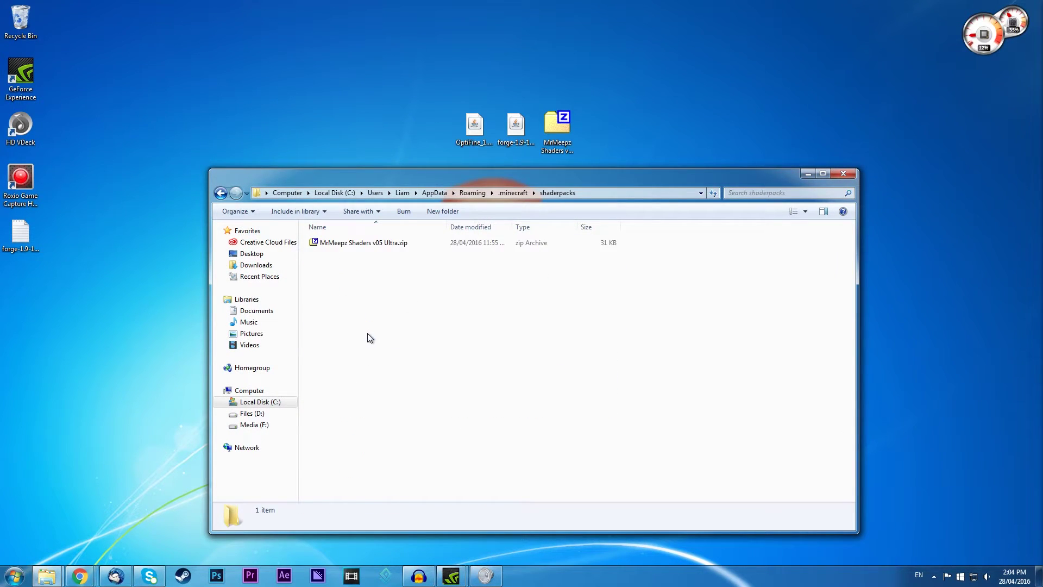
pyautogui.click(405, 245)
pyautogui.moveTo(360, 279); pyautogui.dragTo(425, 267)
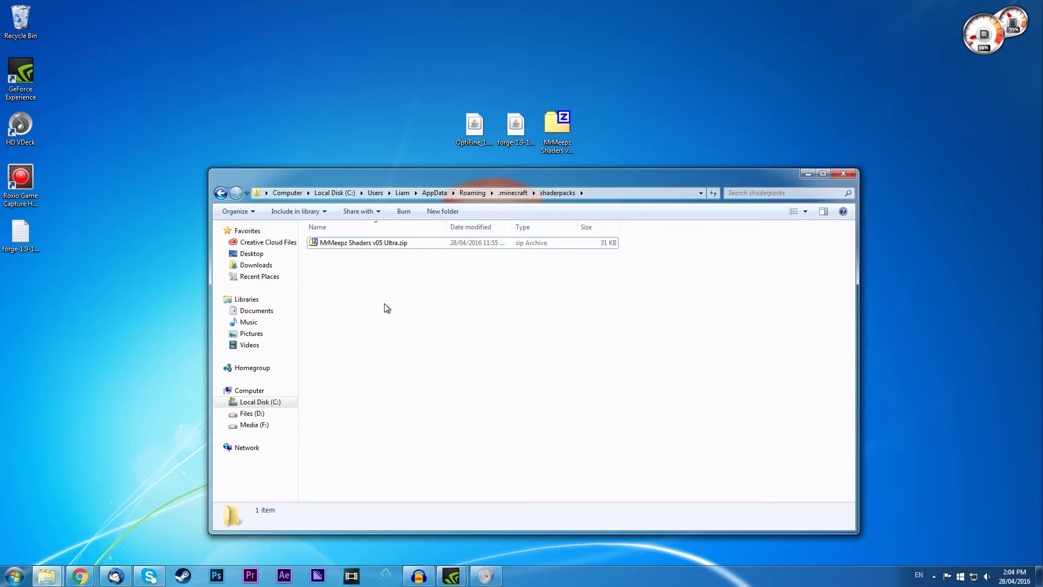
pyautogui.click(546, 145)
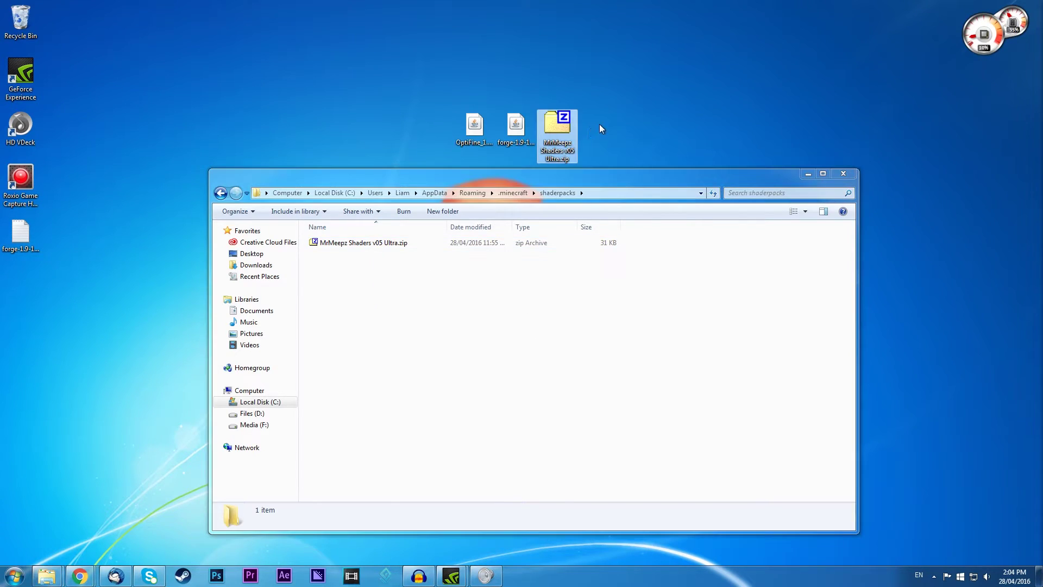
pyautogui.moveTo(585, 125); pyautogui.dragTo(538, 153)
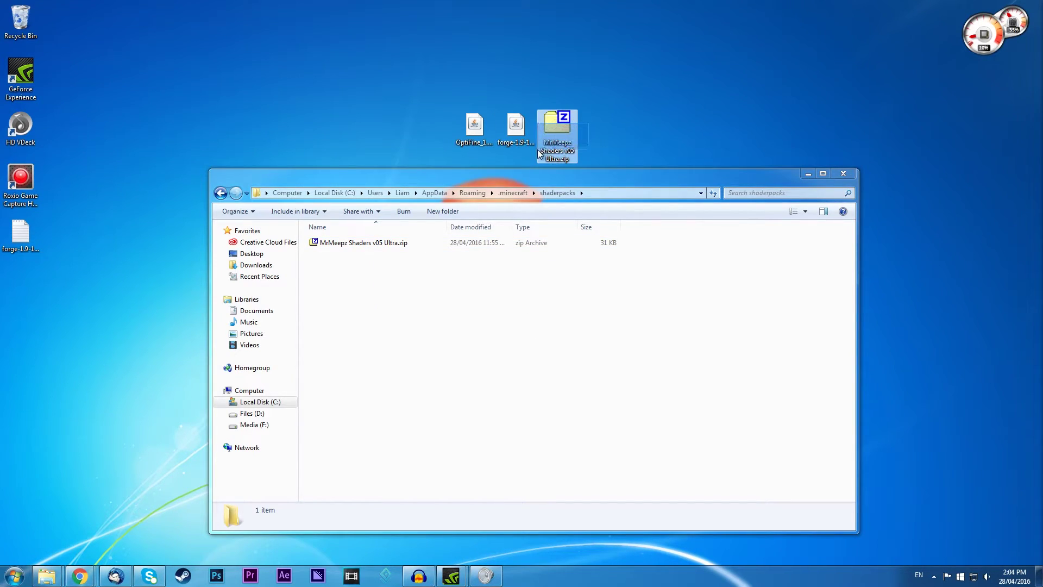
pyautogui.click(476, 325)
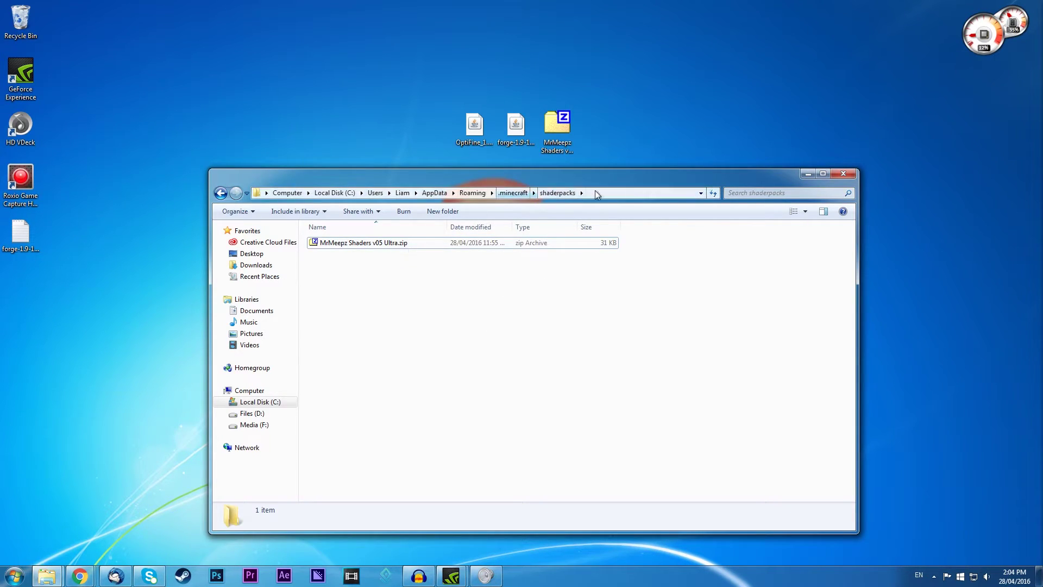
pyautogui.click(842, 173)
# - Start Minecraft with the forge profile, load the singleplayer world Test and walk around in it
pyautogui.press('super')
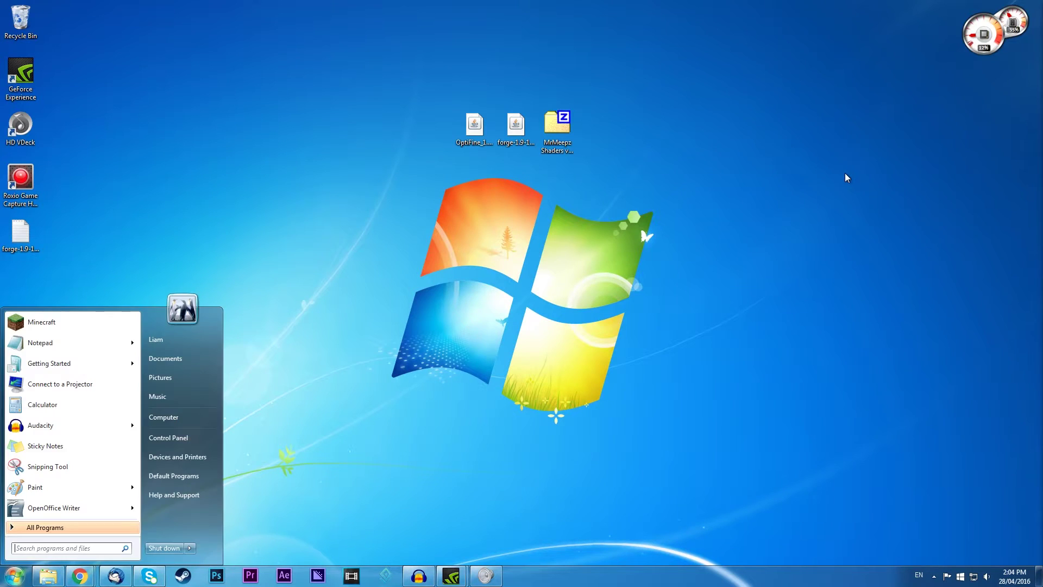
pyautogui.write('mine')
pyautogui.press('Return')
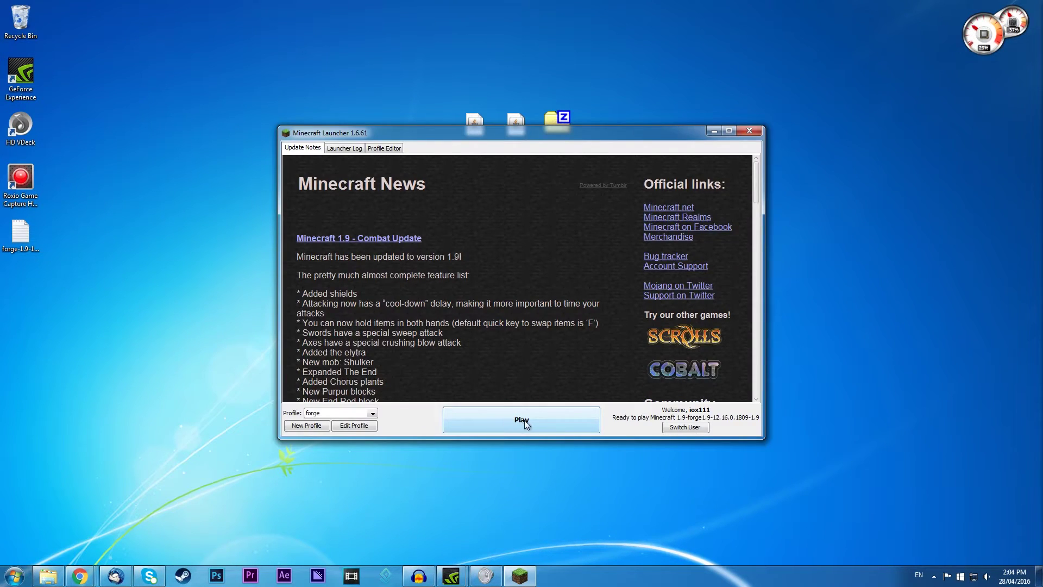
pyautogui.click(524, 419)
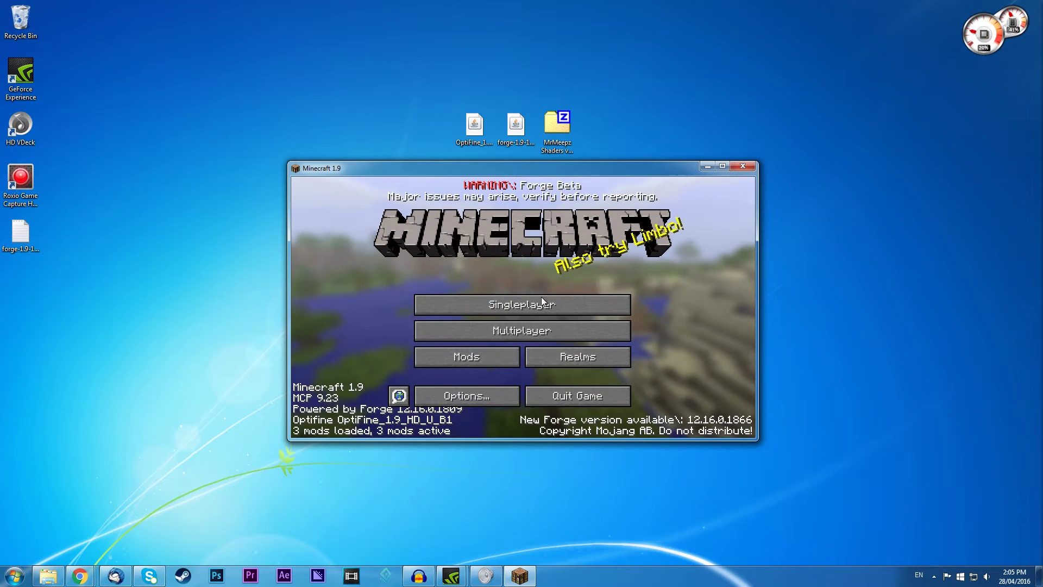
pyautogui.click(542, 303)
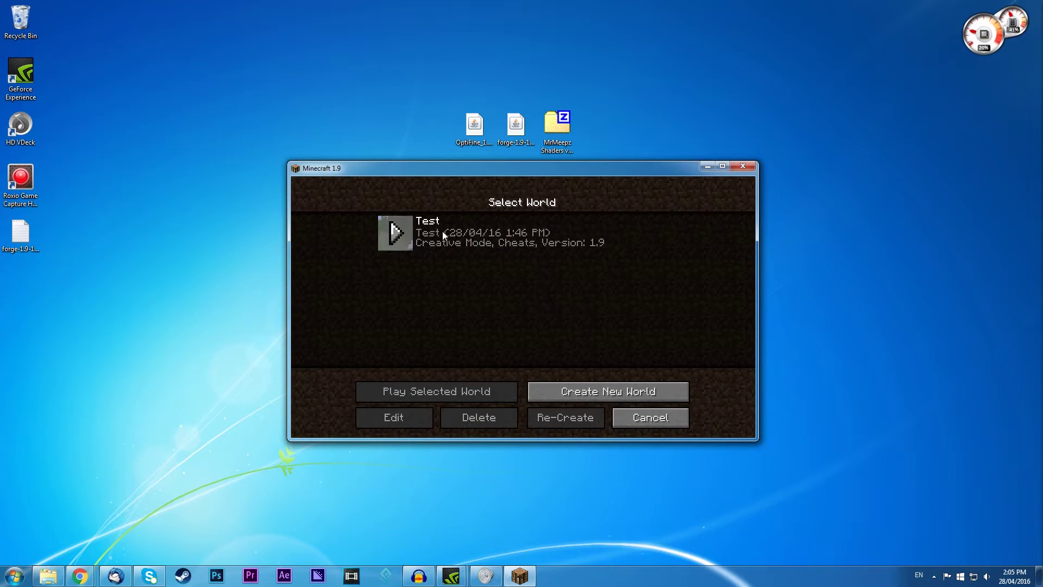
pyautogui.click(398, 232)
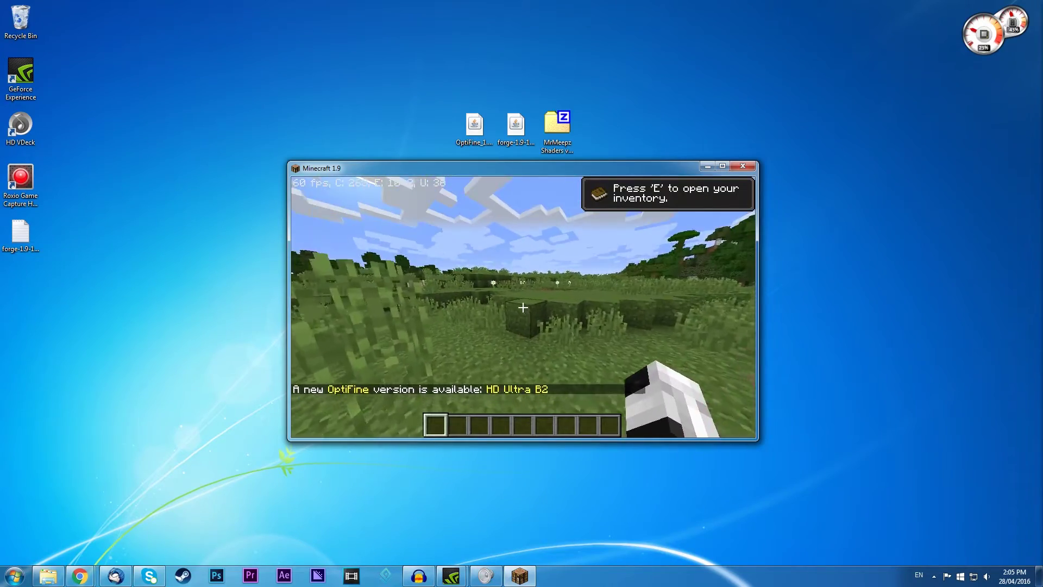
pyautogui.press('w')
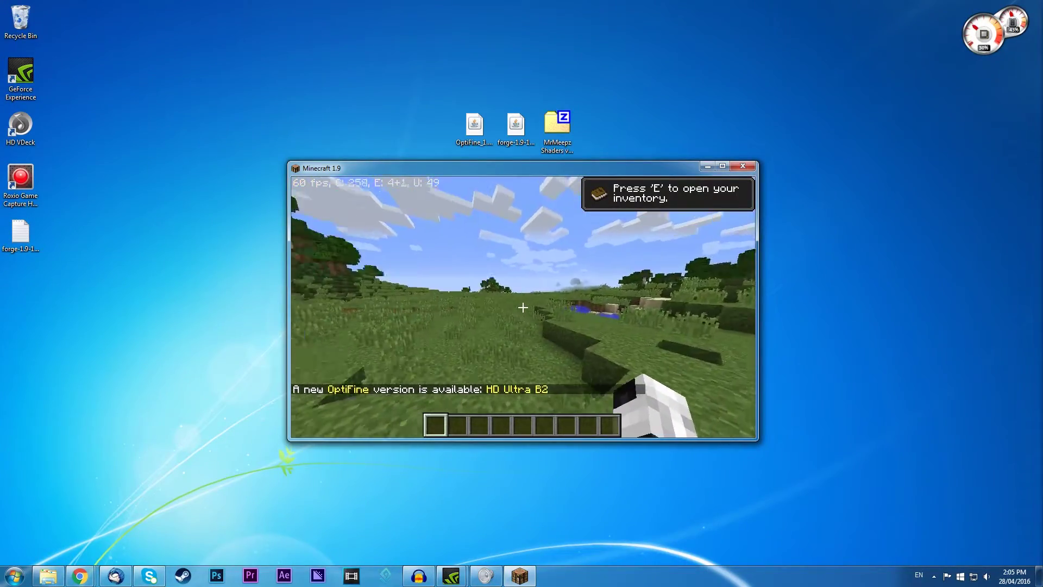
pyautogui.press('w')
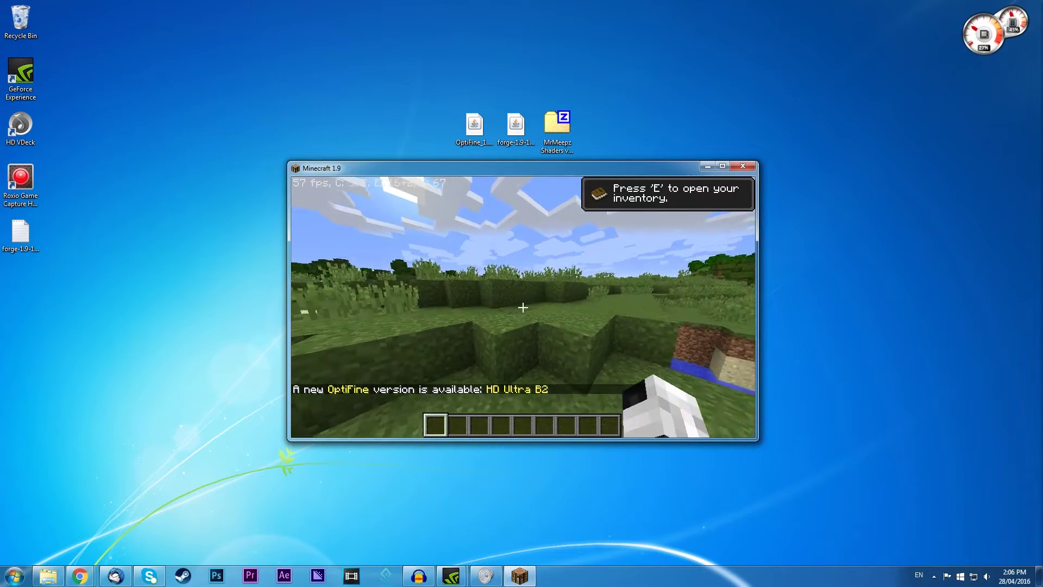
# - Maximize the paused game, apply the shader pack MrMeepz Shaders v05 Ultra.zip in the video settings and resume playing
pyautogui.press('Escape')
pyautogui.click(722, 166)
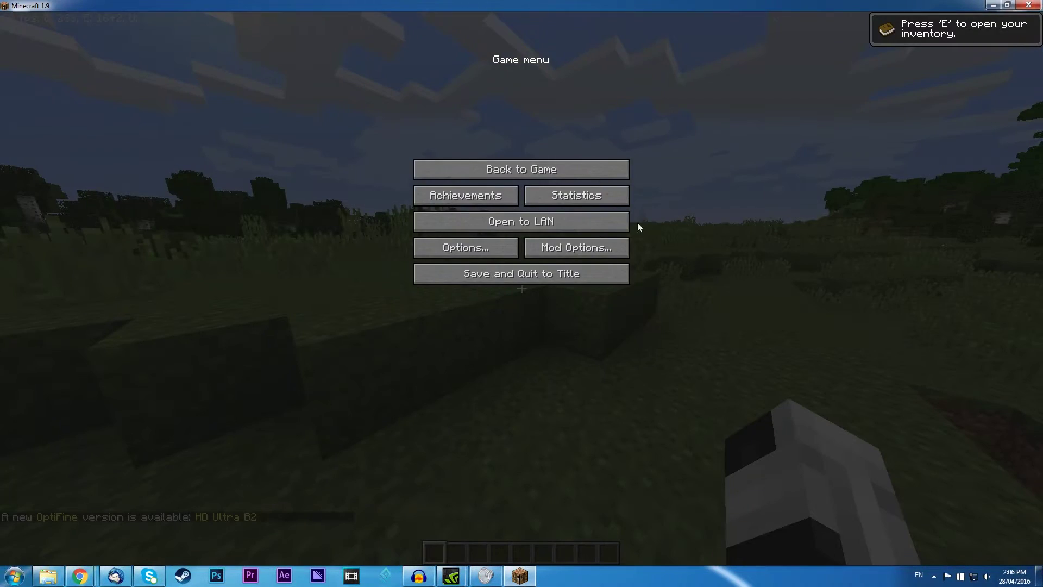
pyautogui.click(464, 246)
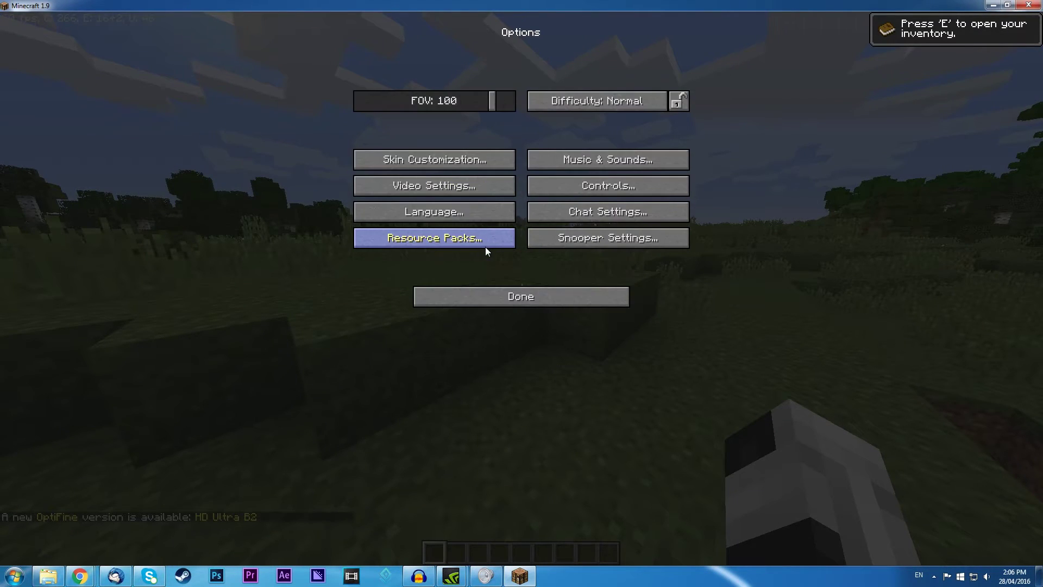
pyautogui.click(444, 184)
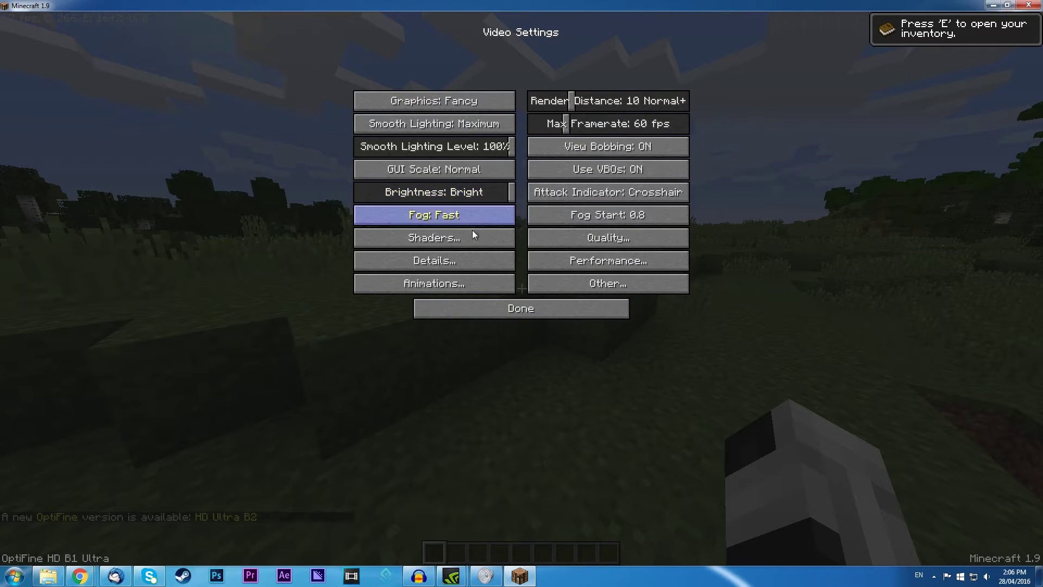
pyautogui.click(436, 238)
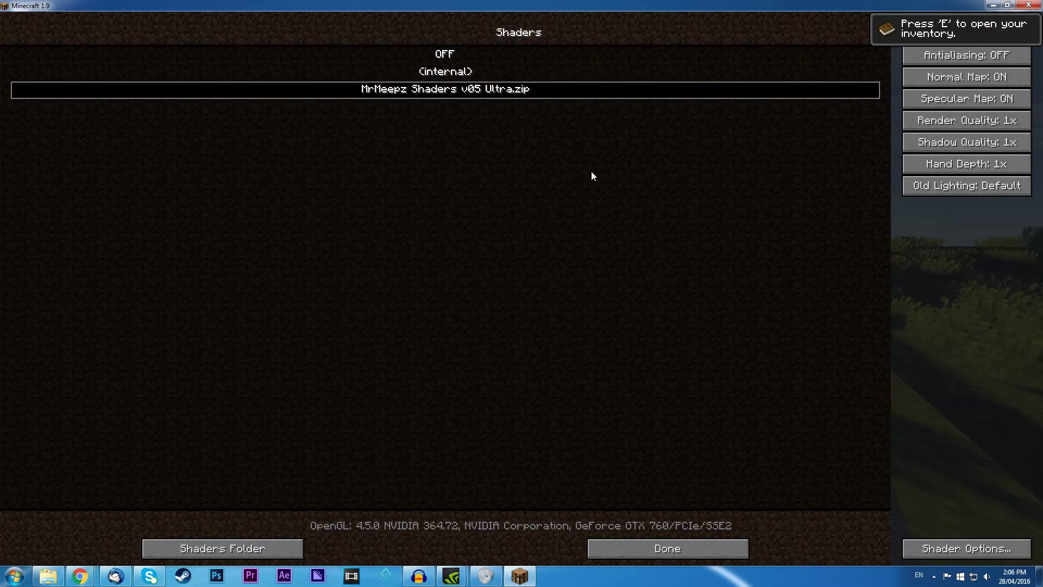
pyautogui.click(663, 550)
pyautogui.click(519, 305)
pyautogui.click(532, 295)
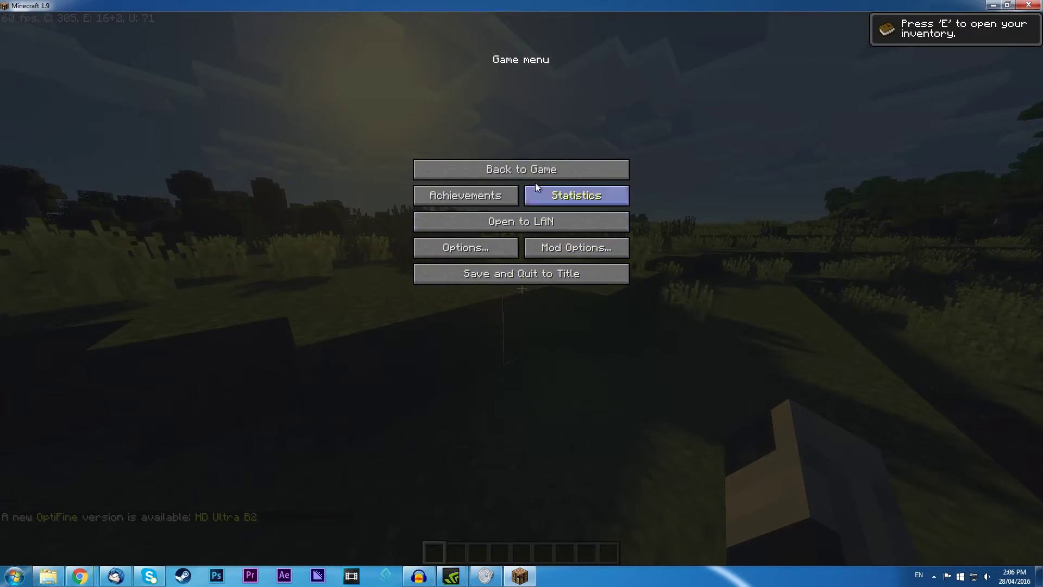
pyautogui.click(536, 175)
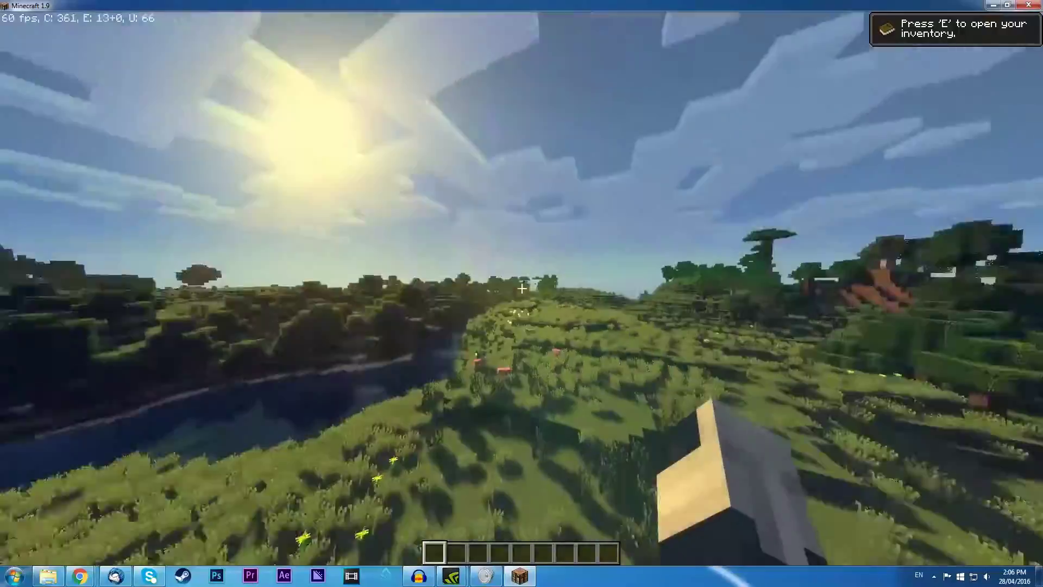
# - Walk through the Test world to view the shaders, and save and quit to the title screen
pyautogui.press('w')
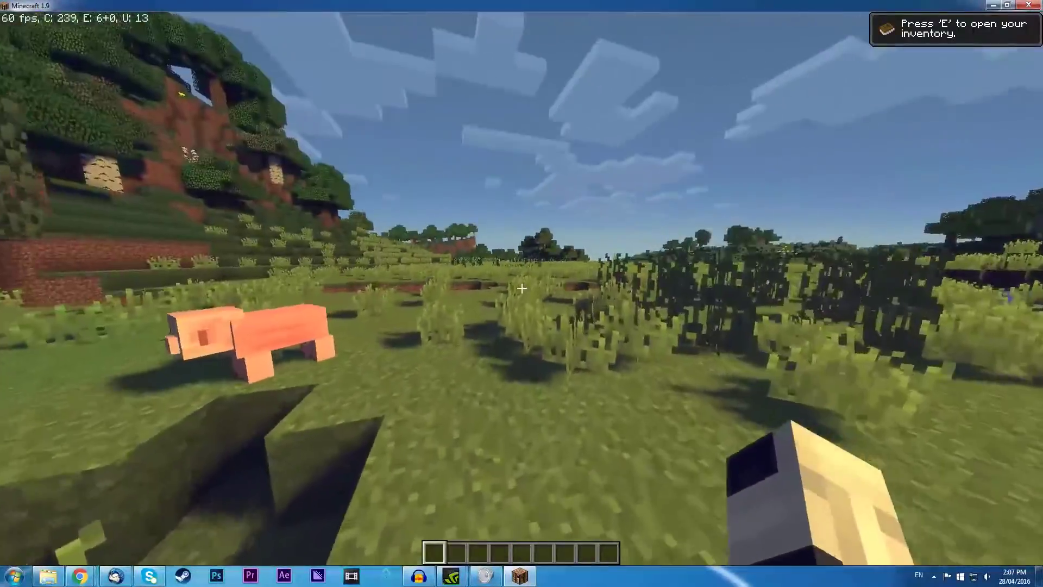
pyautogui.press('Escape')
pyautogui.click(517, 272)
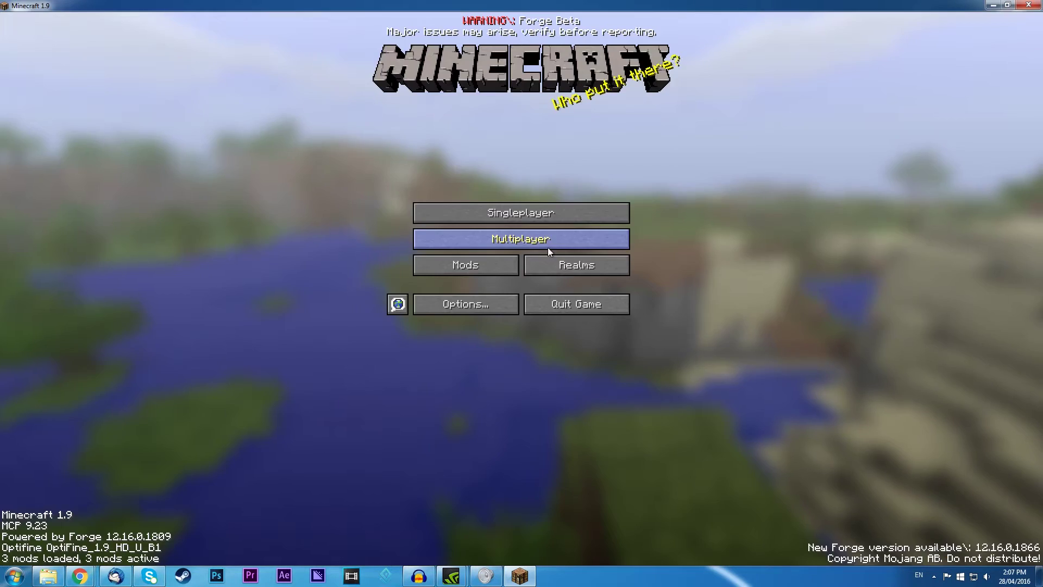
# - Connect directly to the multiplayer server us.mineplex.com and walk around its lobby to view the shaders
pyautogui.click(507, 242)
pyautogui.click(580, 383)
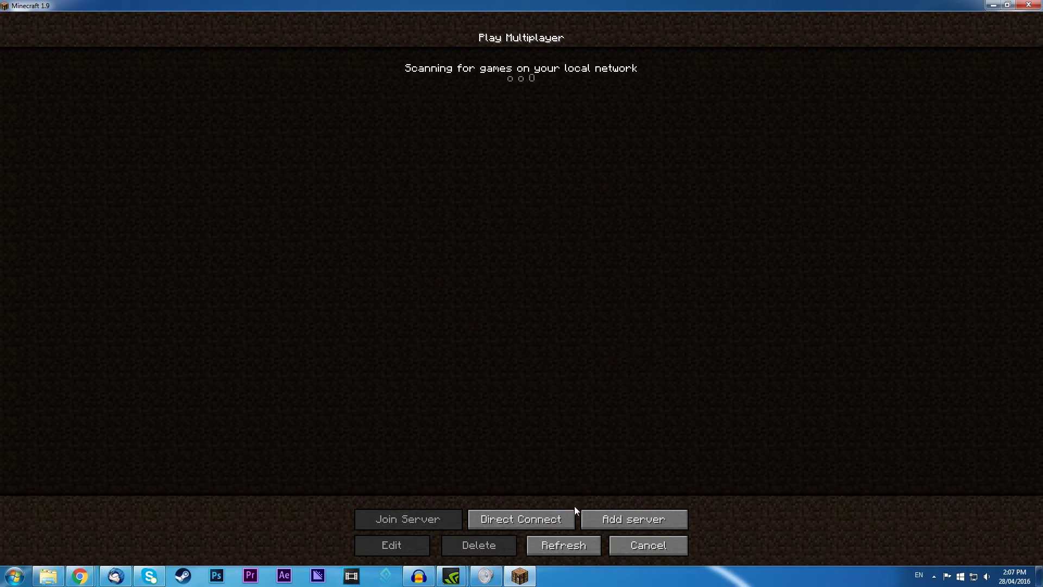
pyautogui.click(520, 520)
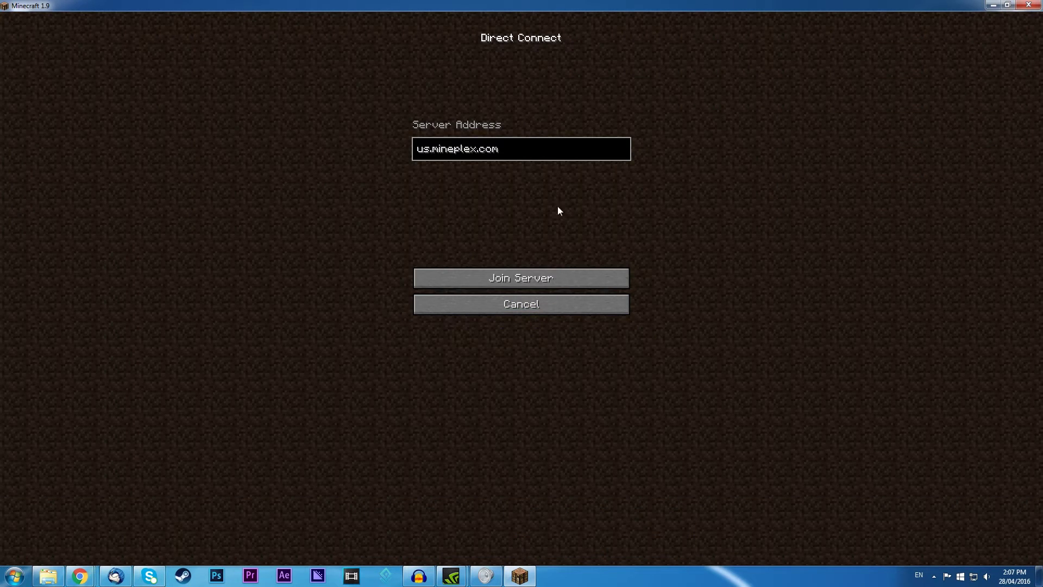
pyautogui.click(565, 278)
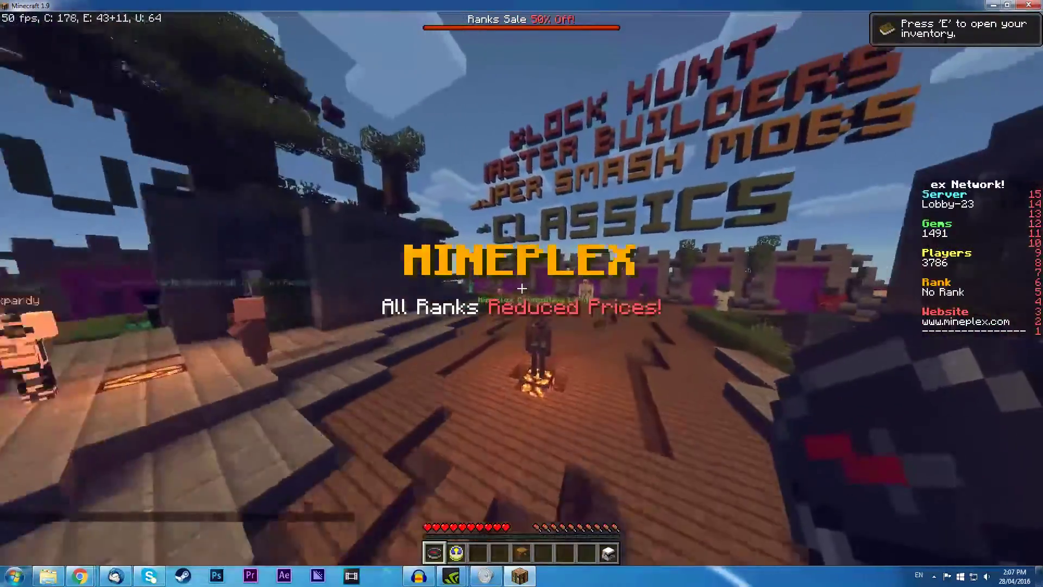
pyautogui.press('4')
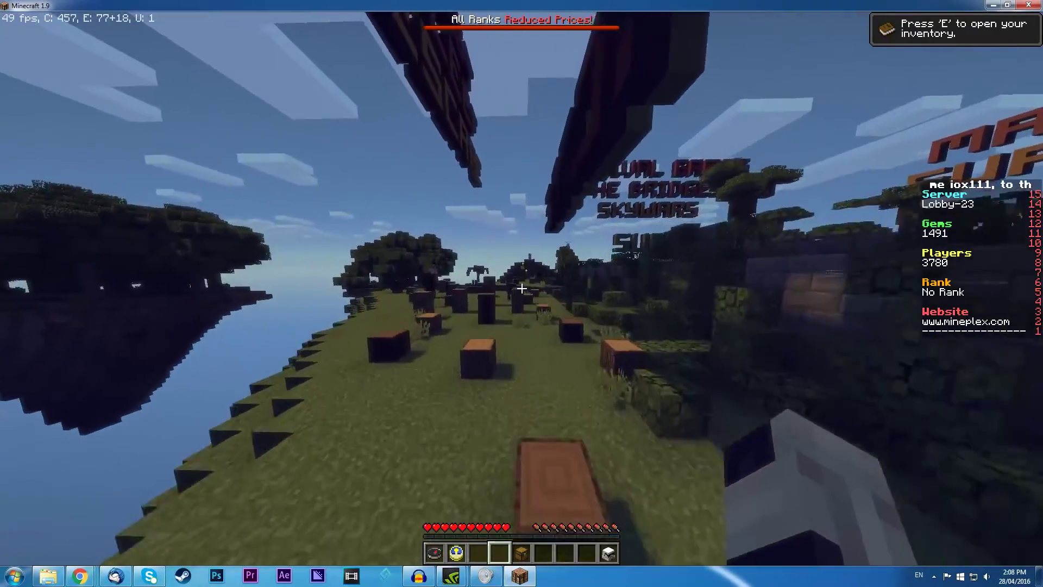
pyautogui.press('w')
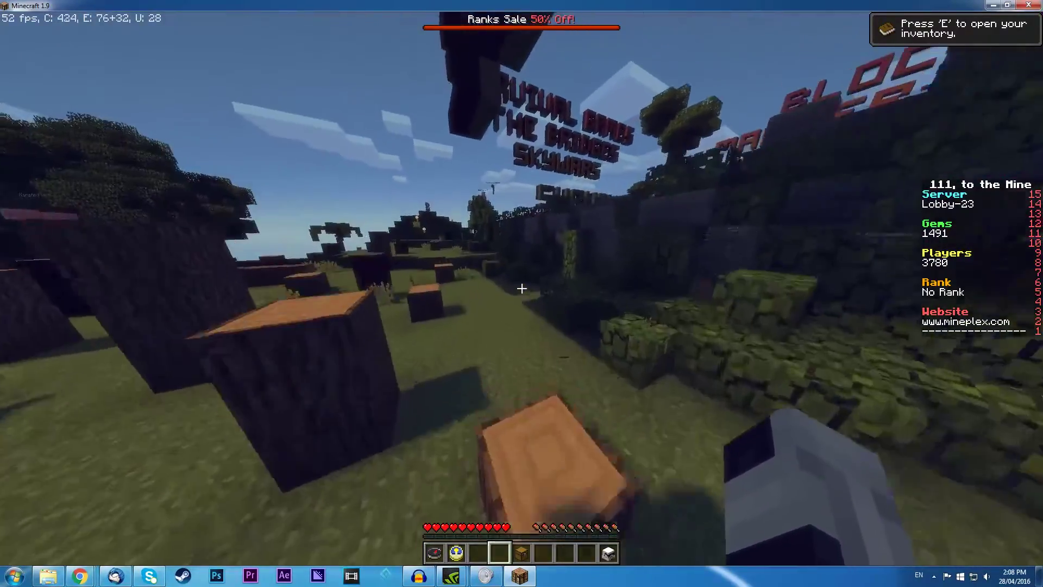